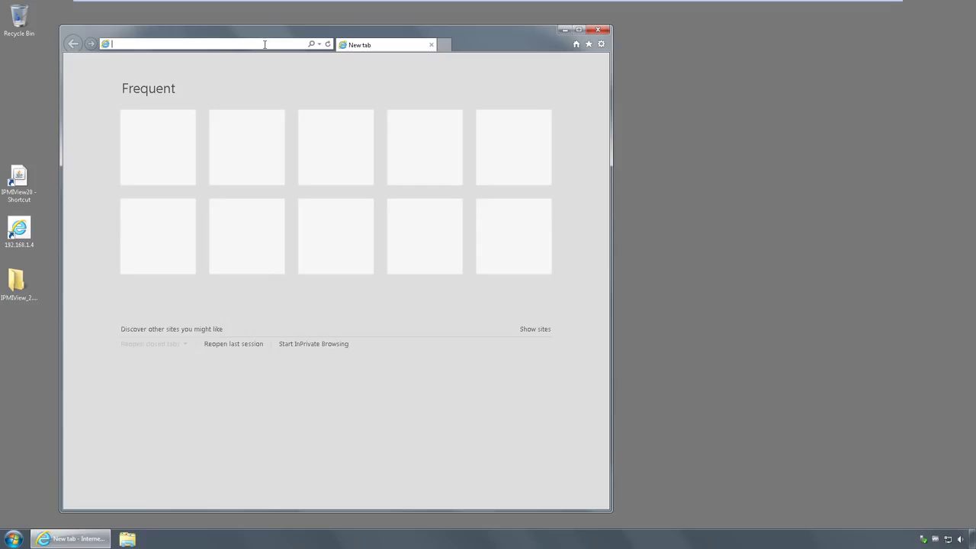
# Log in to the IPMI web interface at 192.168.1.4 as ADMIN and decline the Java Runtime Environment update.
pyautogui.write('192.168.1.4/')
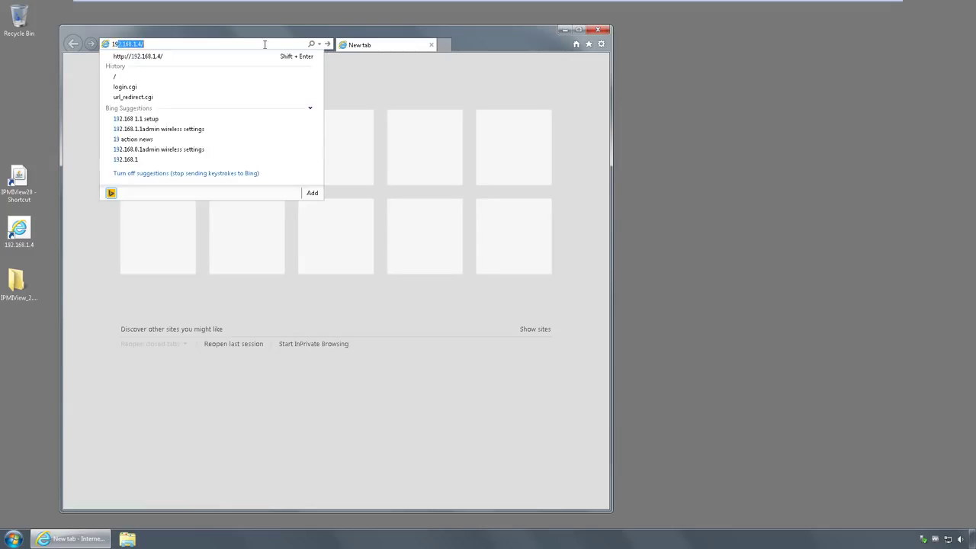
pyautogui.press('Return')
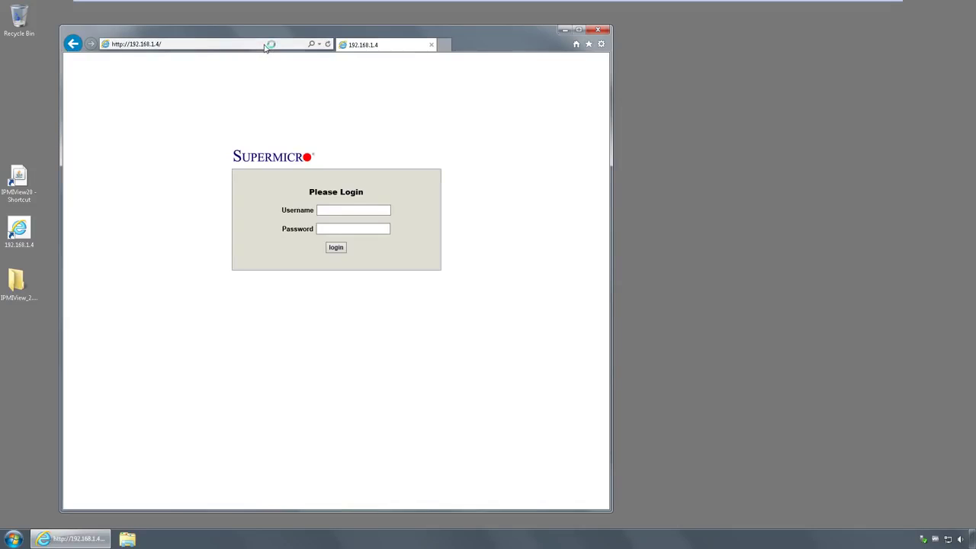
pyautogui.click(383, 211)
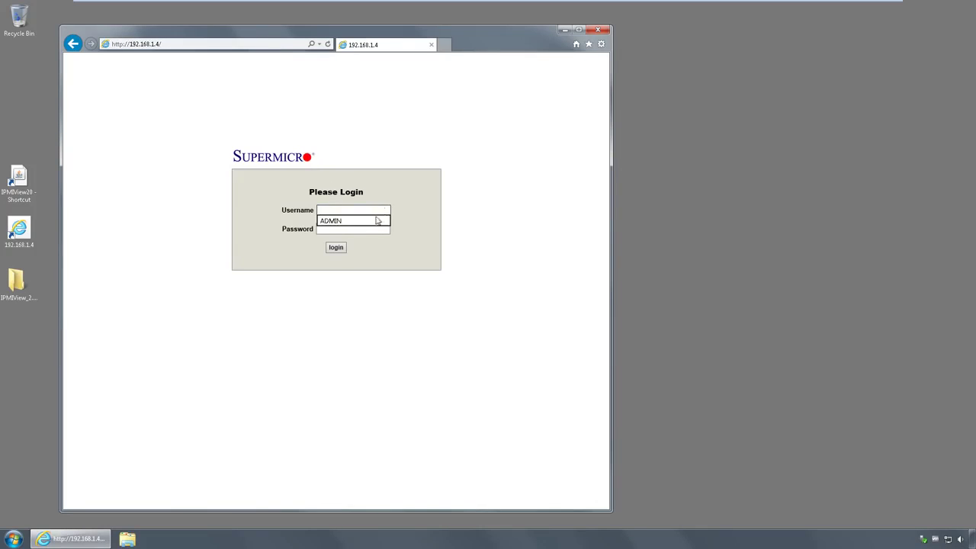
pyautogui.click(373, 222)
pyautogui.click(337, 247)
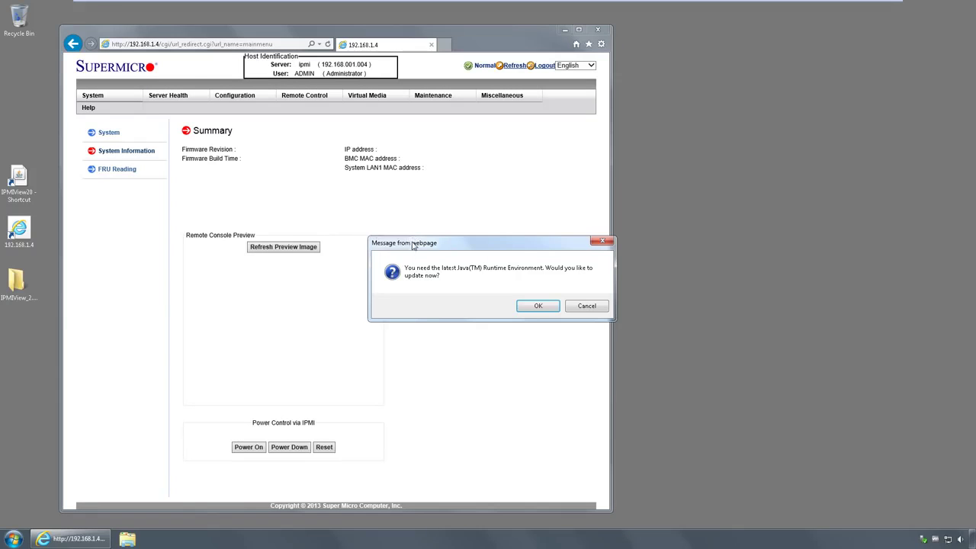
pyautogui.moveTo(414, 244); pyautogui.dragTo(364, 232)
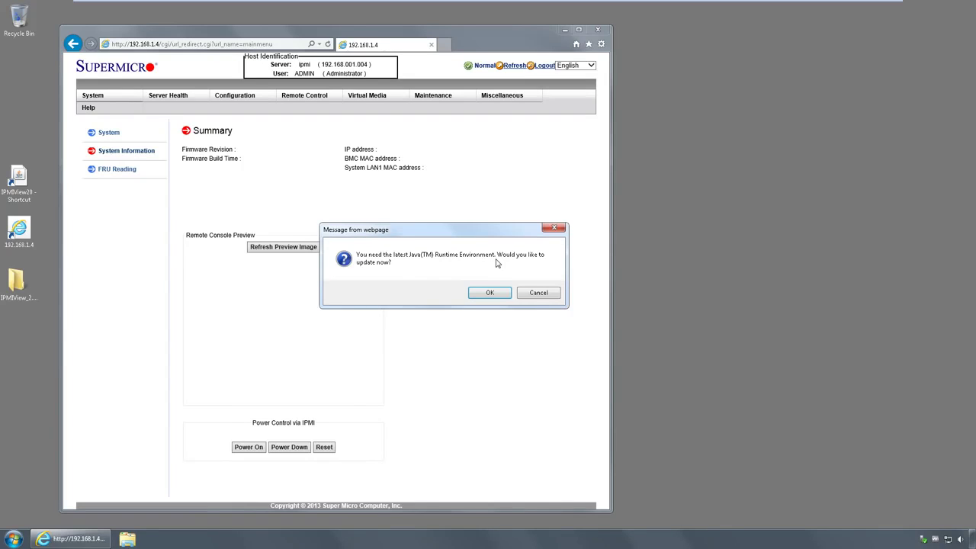
pyautogui.click(529, 294)
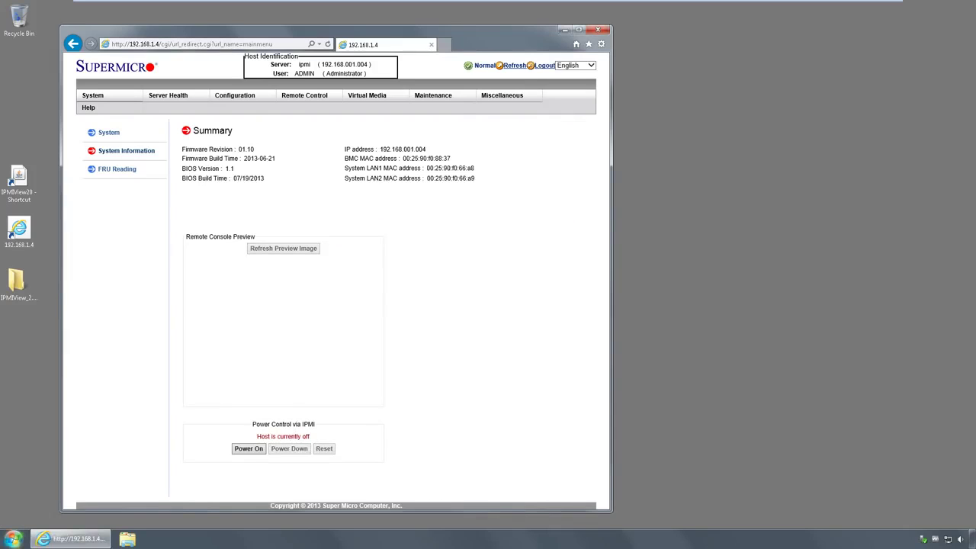
# Open the Java settings from the Windows Control Panel and check the installed Java version.
pyautogui.press('super')
pyautogui.moveTo(175, 353)
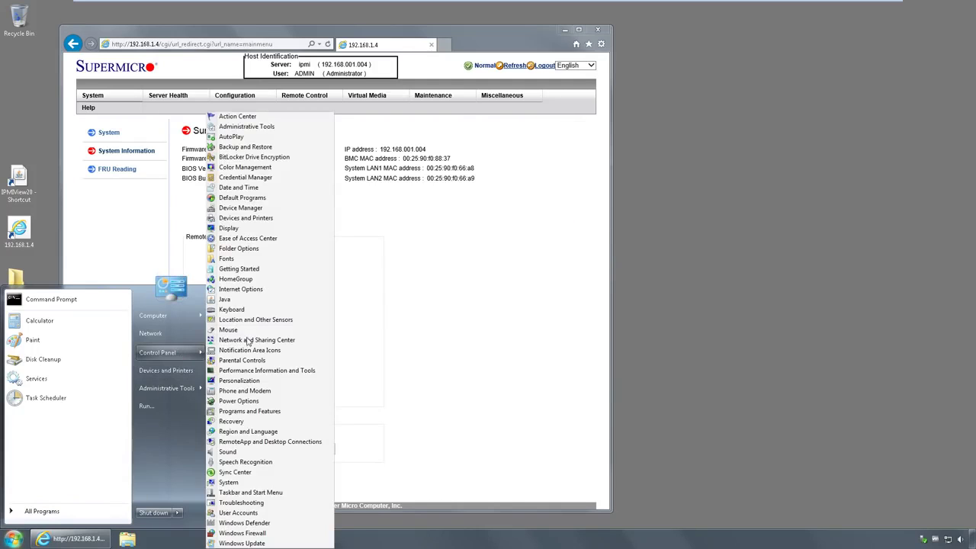
pyautogui.click(304, 304)
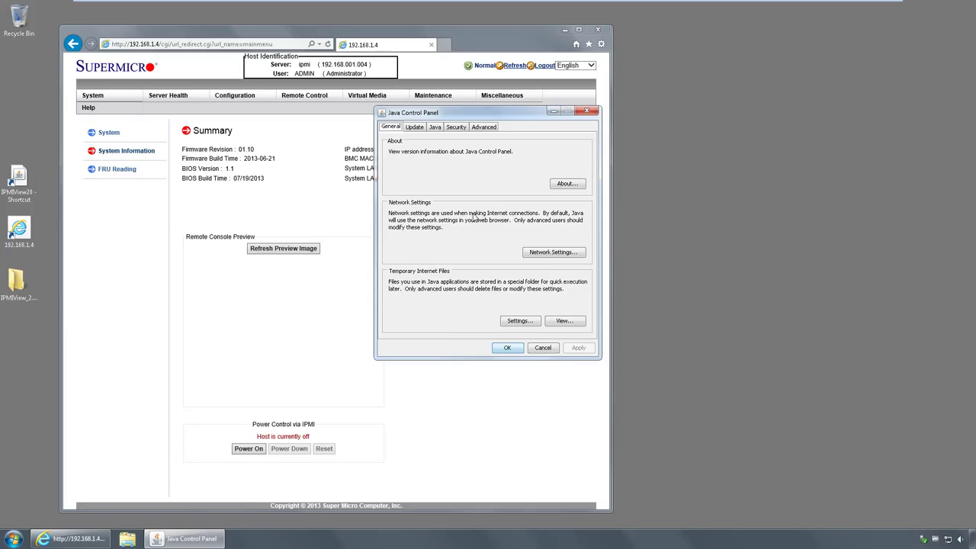
pyautogui.click(579, 190)
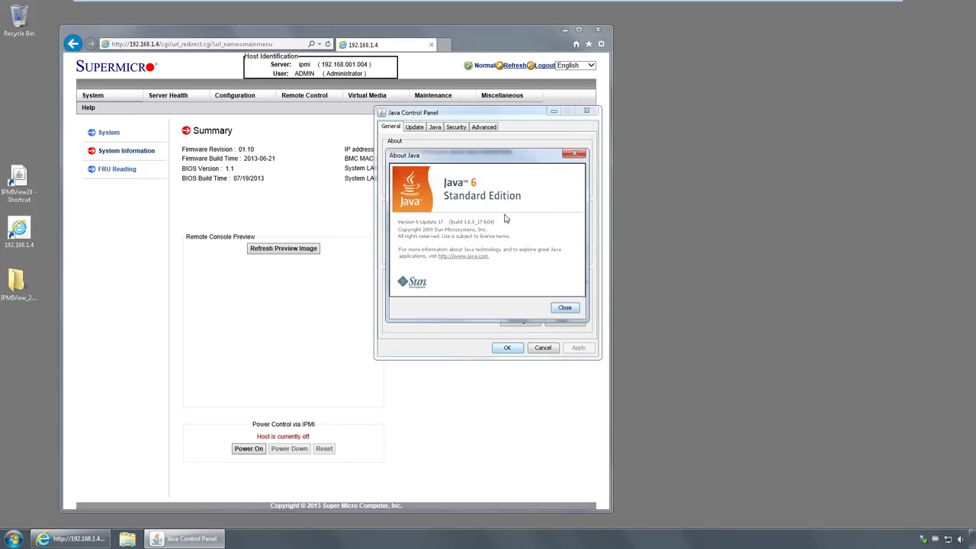
pyautogui.click(564, 309)
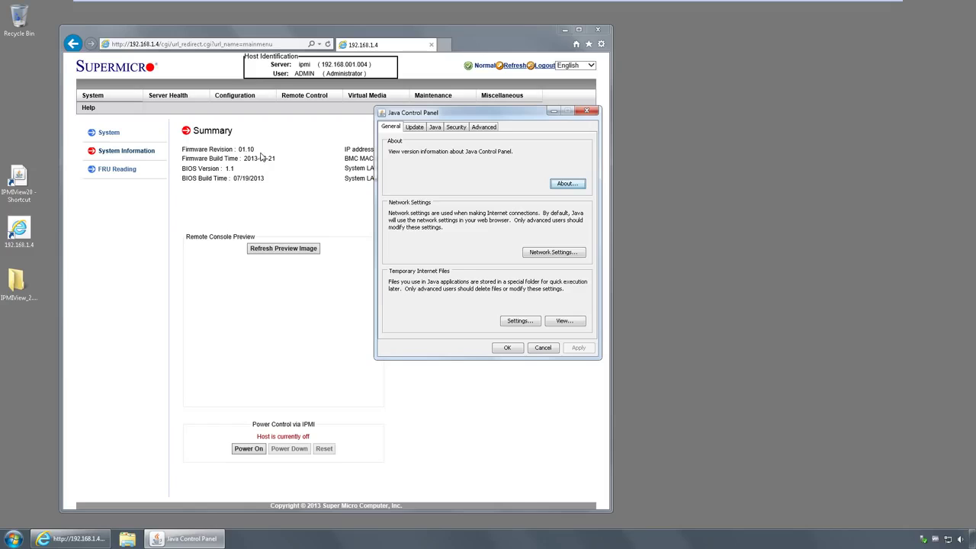
# Try to disable Java's automatic update checks by choosing Never Check and applying the setting.
pyautogui.click(414, 128)
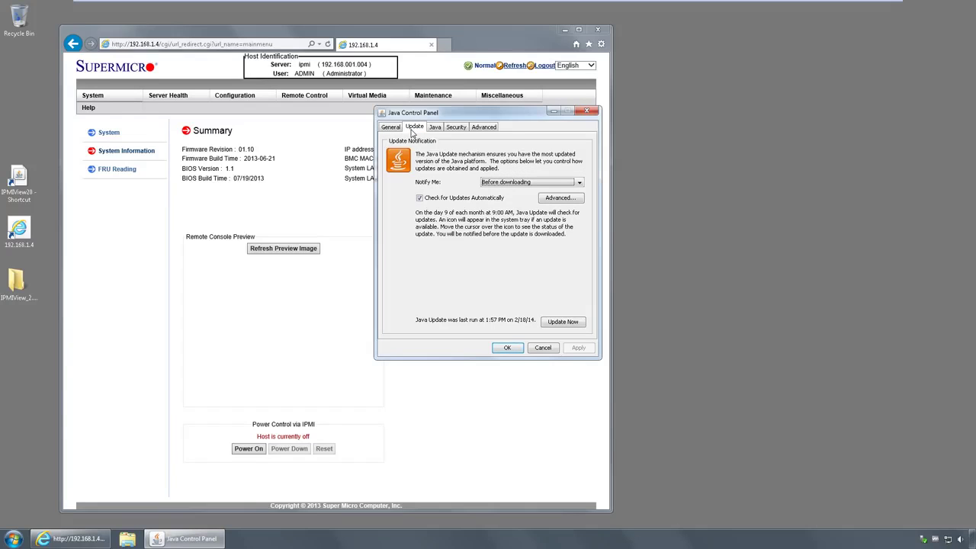
pyautogui.click(453, 198)
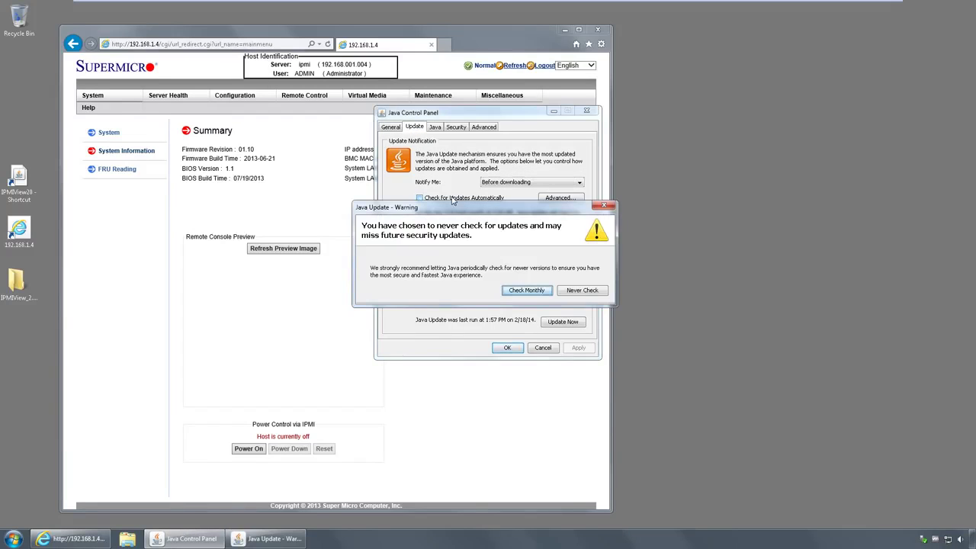
pyautogui.click(584, 293)
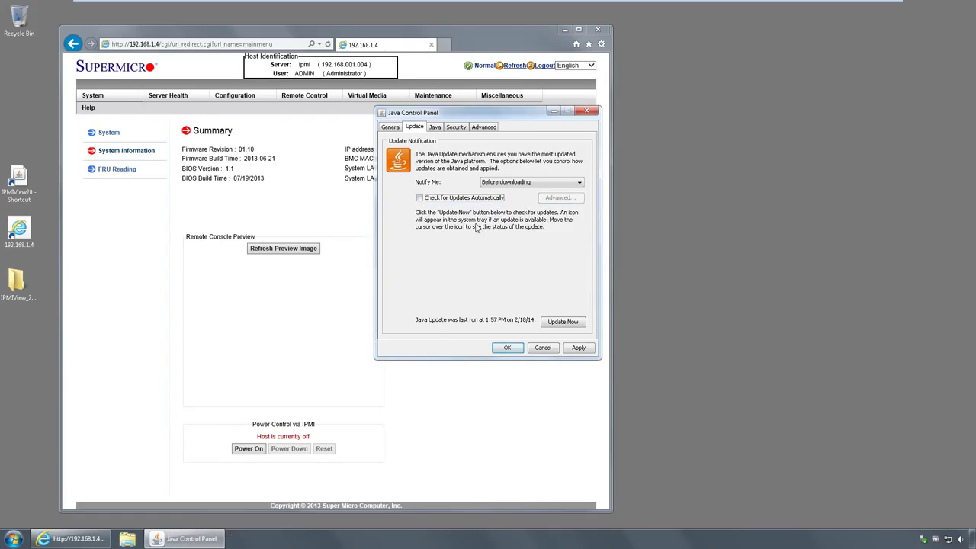
pyautogui.click(581, 347)
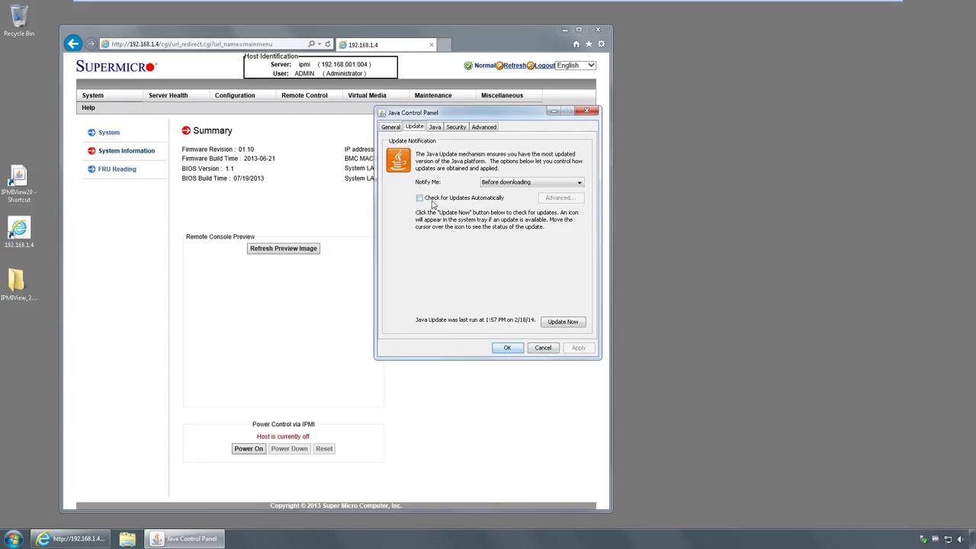
pyautogui.click(507, 347)
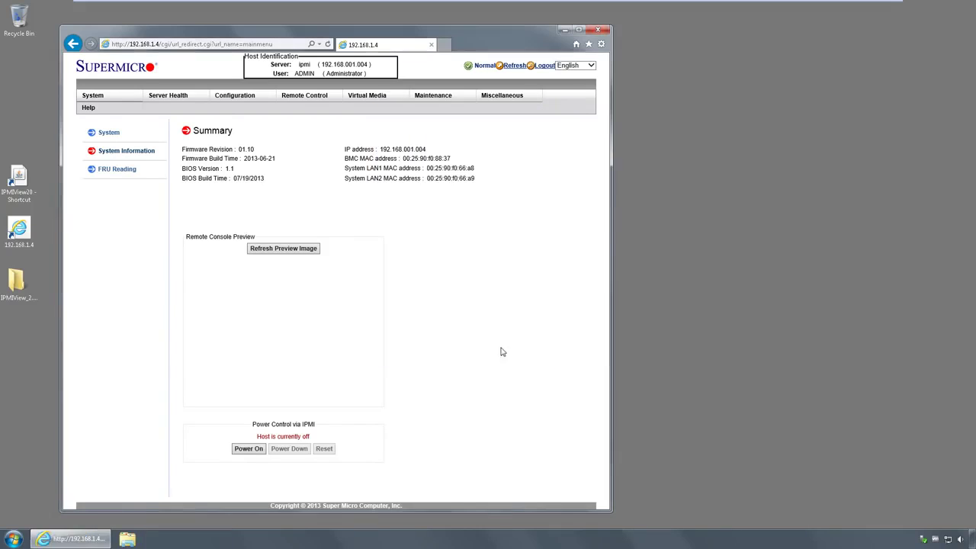
# Reopen the Java Control Panel to check the automatic update setting, and close it without changes.
pyautogui.click(5, 540)
pyautogui.moveTo(166, 356)
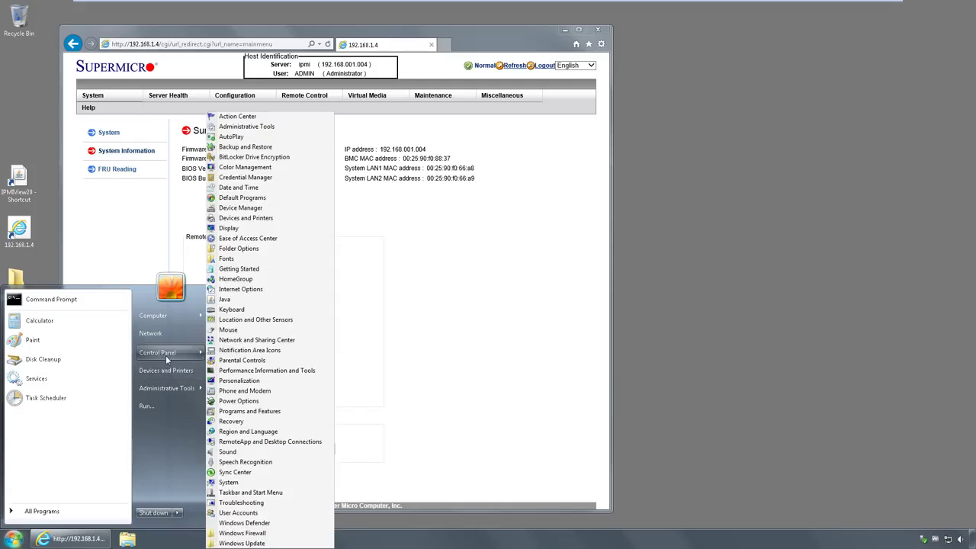
pyautogui.click(268, 303)
pyautogui.click(418, 128)
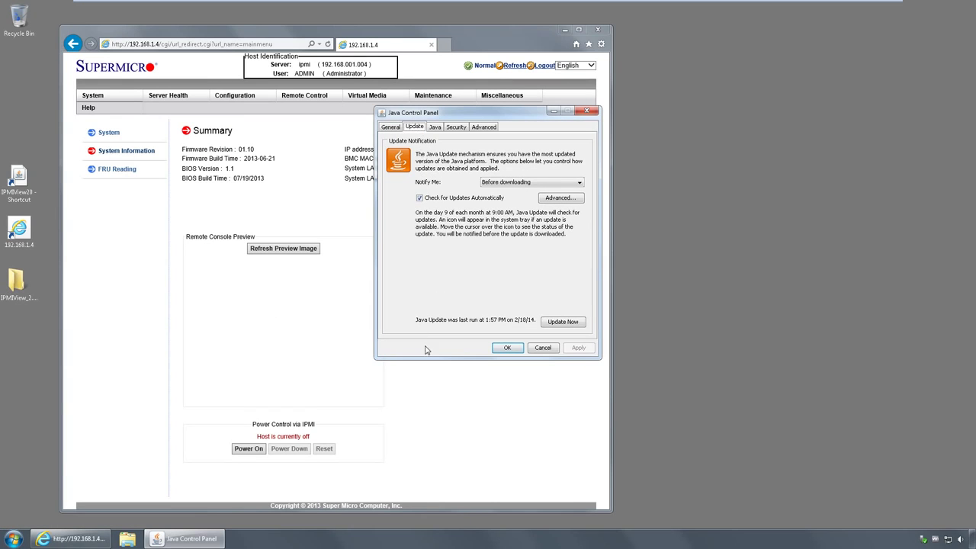
pyautogui.click(535, 351)
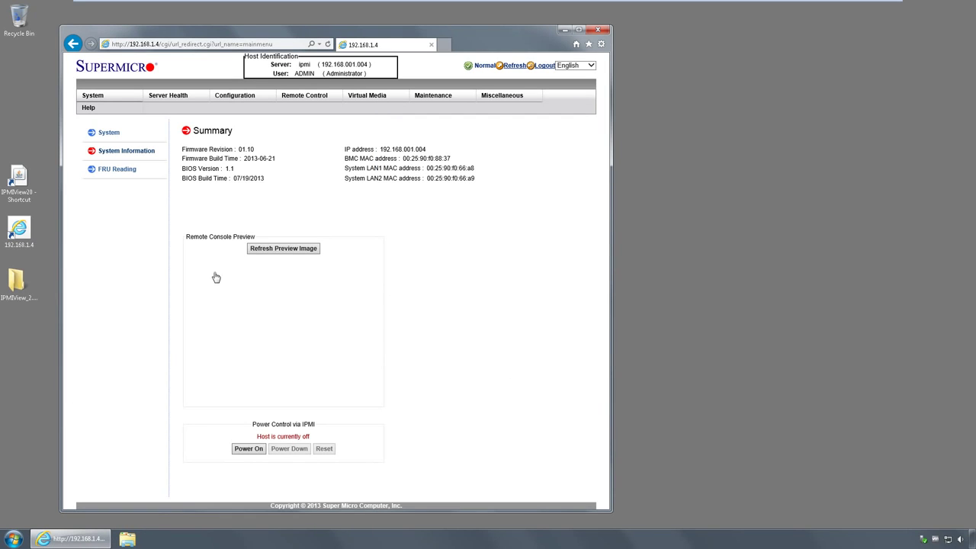
# Maximize the browser window showing the IPMI summary page so it fills the screen.
pyautogui.click(532, 36)
pyautogui.moveTo(496, 37); pyautogui.dragTo(564, 26)
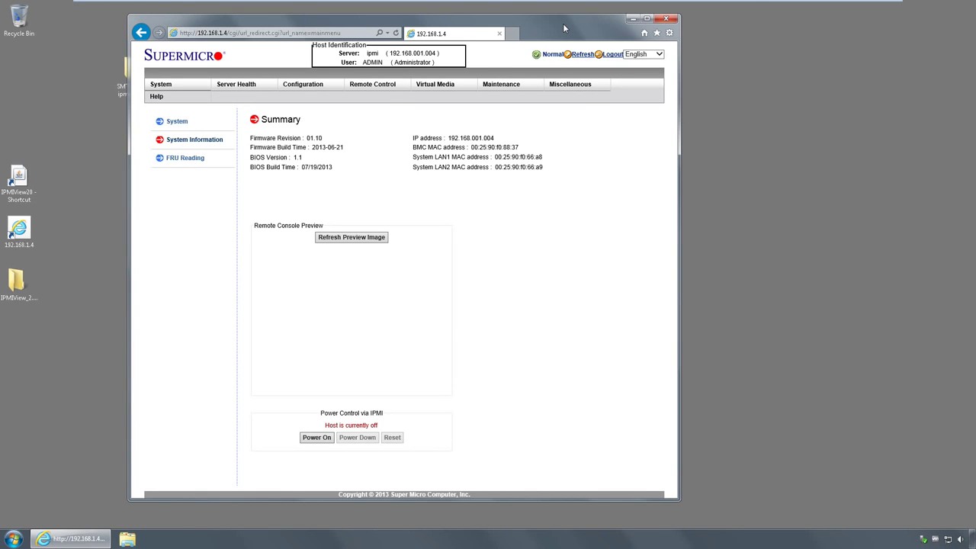
pyautogui.press('super+Left')
pyautogui.press('super+Right')
pyautogui.press('super+Right')
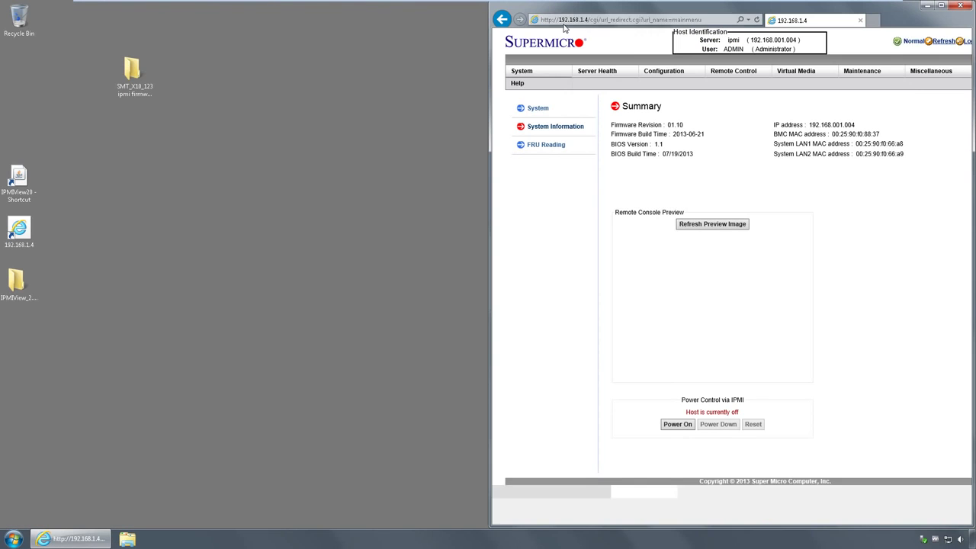
pyautogui.press('super+Left')
pyautogui.press('super+Up')
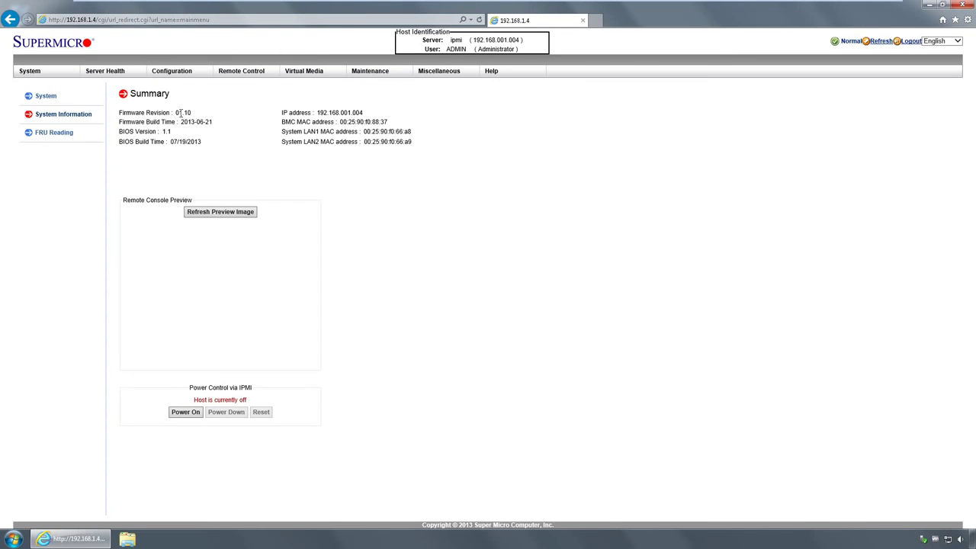
# View the FRU Reading page and return to the system summary, declining the Java update again.
pyautogui.click(61, 135)
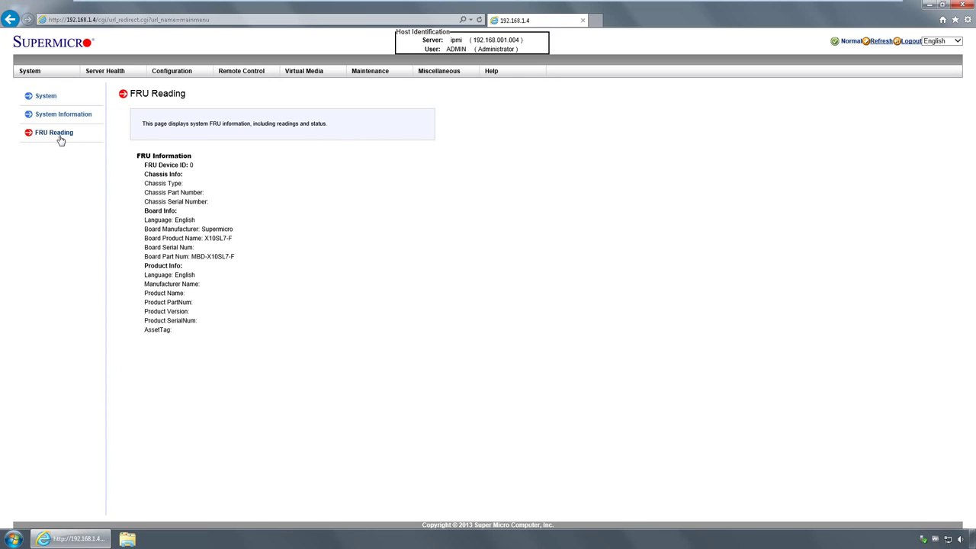
pyautogui.click(57, 97)
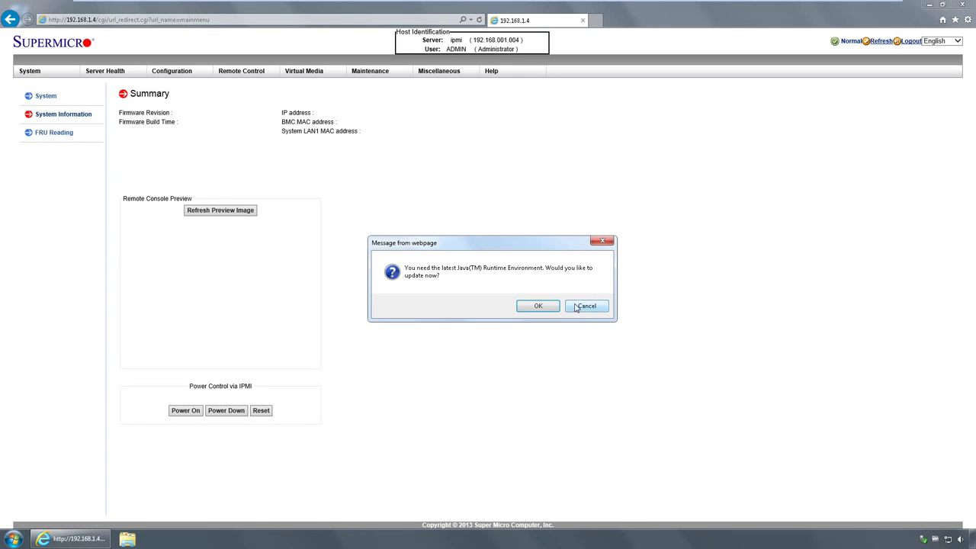
pyautogui.click(579, 306)
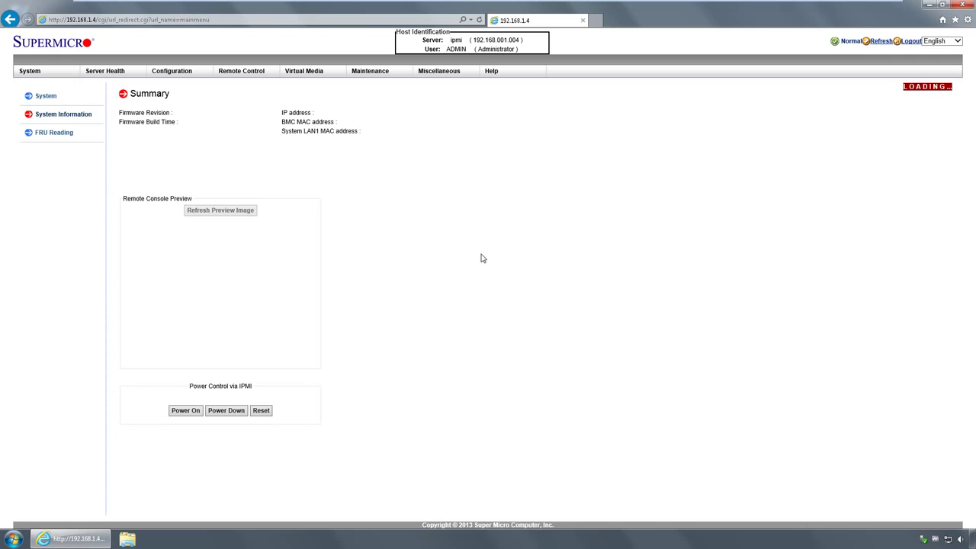
# Review the server health section, viewing the sensor readings and the event log.
pyautogui.click(108, 71)
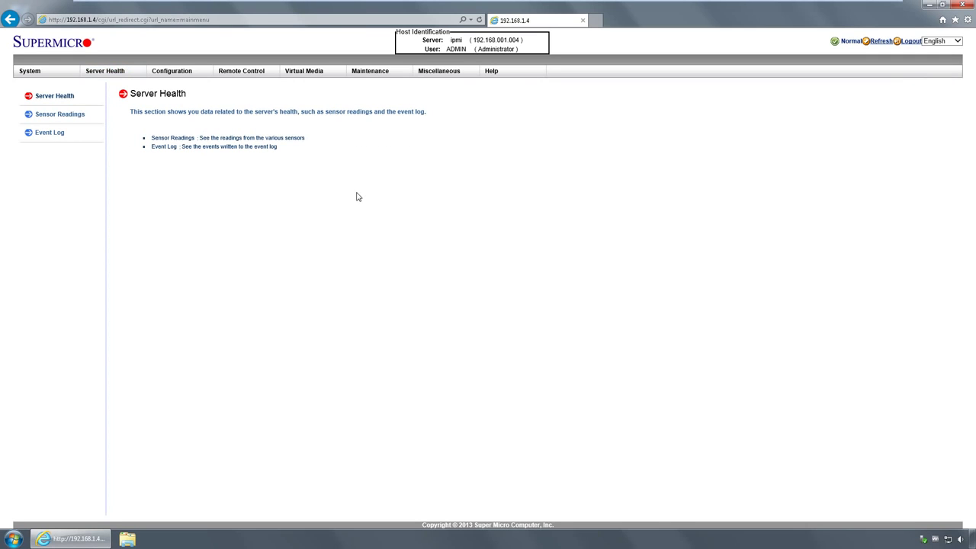
pyautogui.click(58, 115)
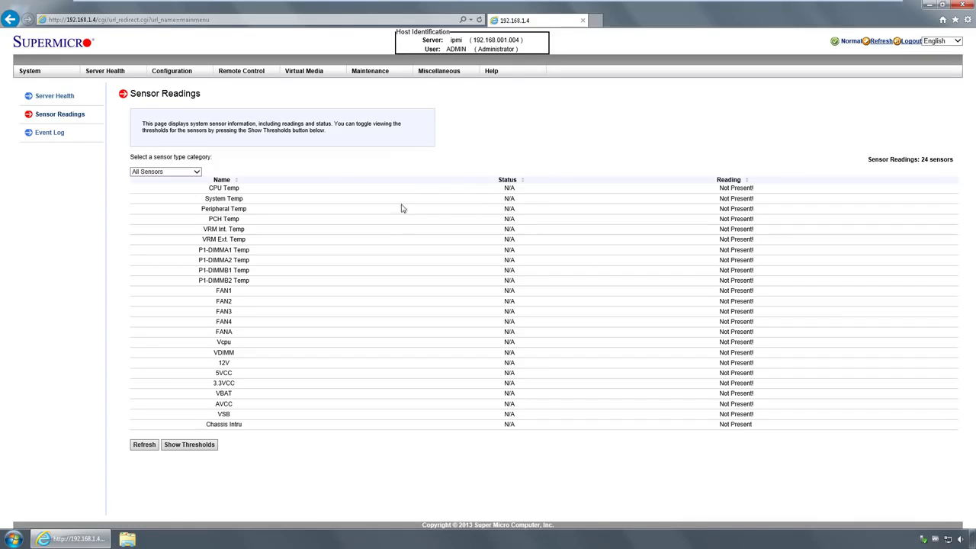
pyautogui.click(48, 133)
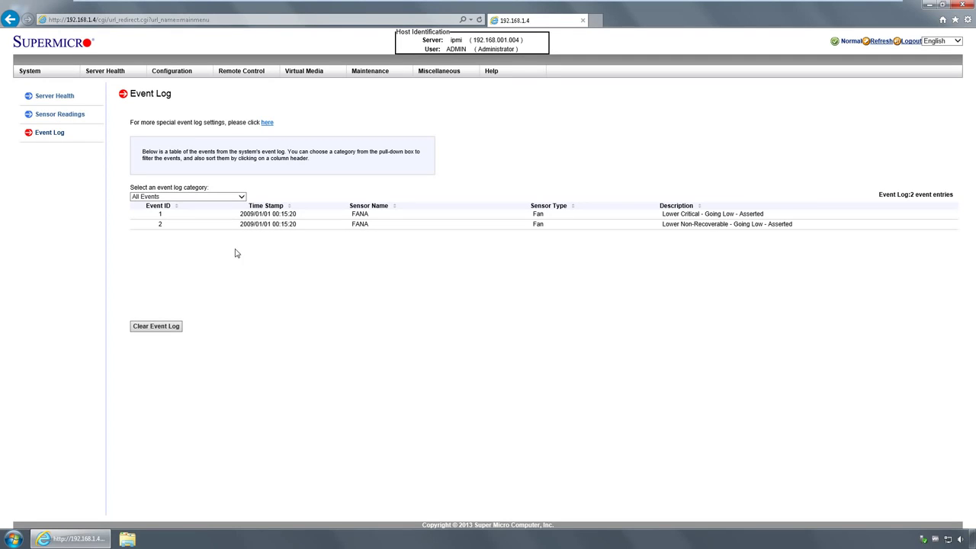
# Look through the configuration pages for Alerts, Date and Time, LDAP, Active Directory and Mouse Mode.
pyautogui.click(188, 74)
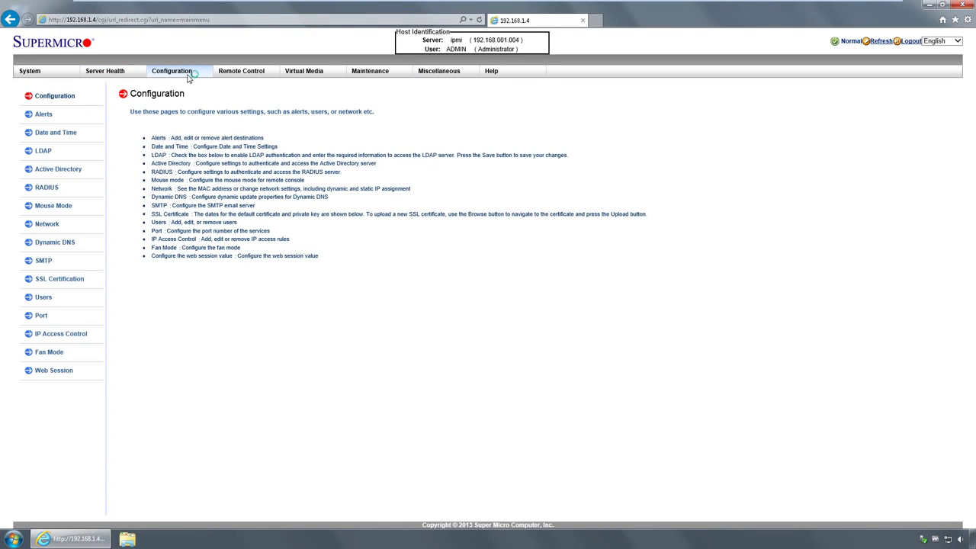
pyautogui.click(44, 116)
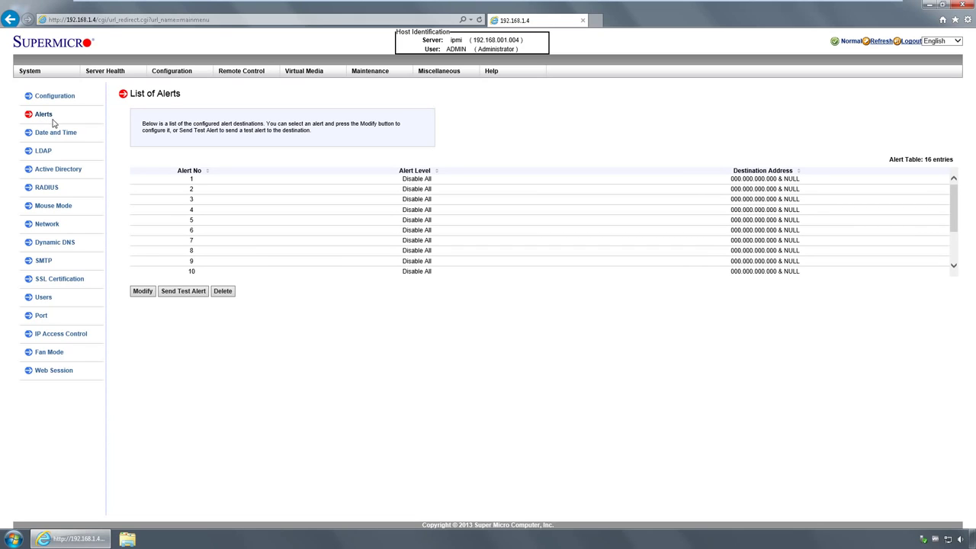
pyautogui.click(52, 134)
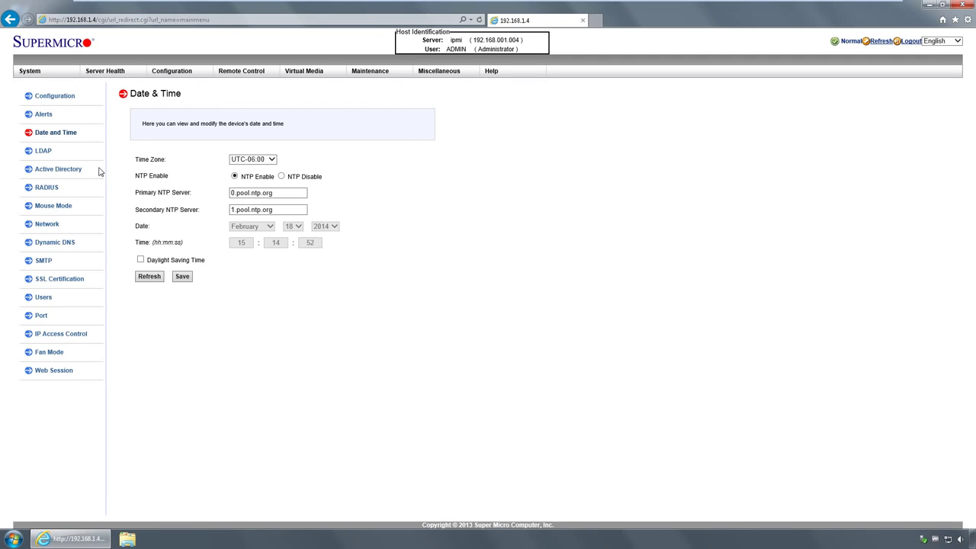
pyautogui.click(45, 152)
pyautogui.click(43, 169)
pyautogui.click(42, 208)
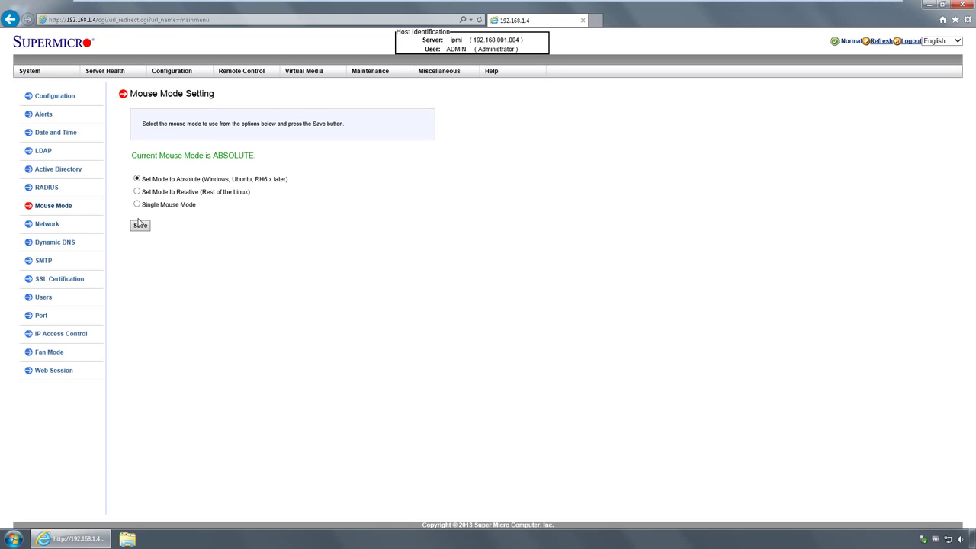
# Examine the IPMI network settings, including the link speeds of the dedicated and shared interfaces.
pyautogui.click(46, 225)
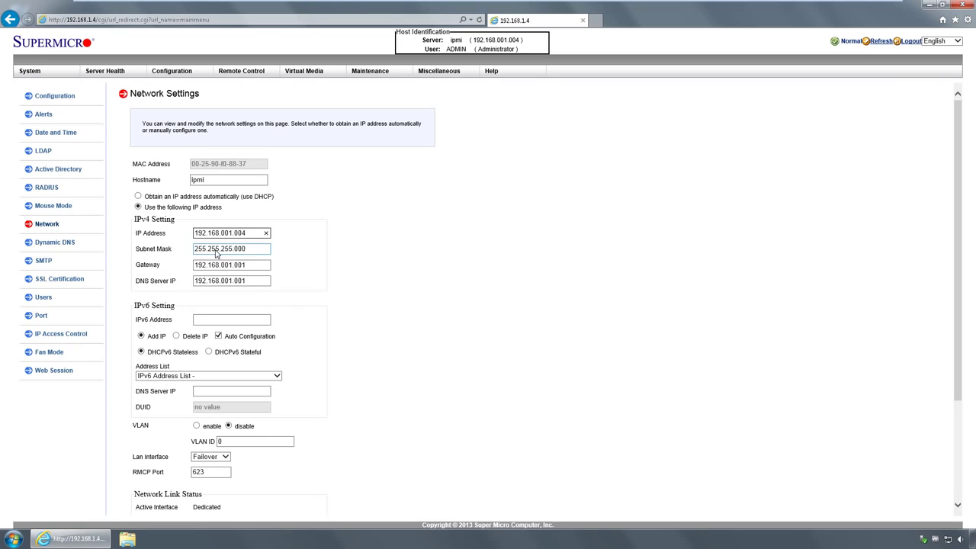
pyautogui.scroll(-3, 430, 250)
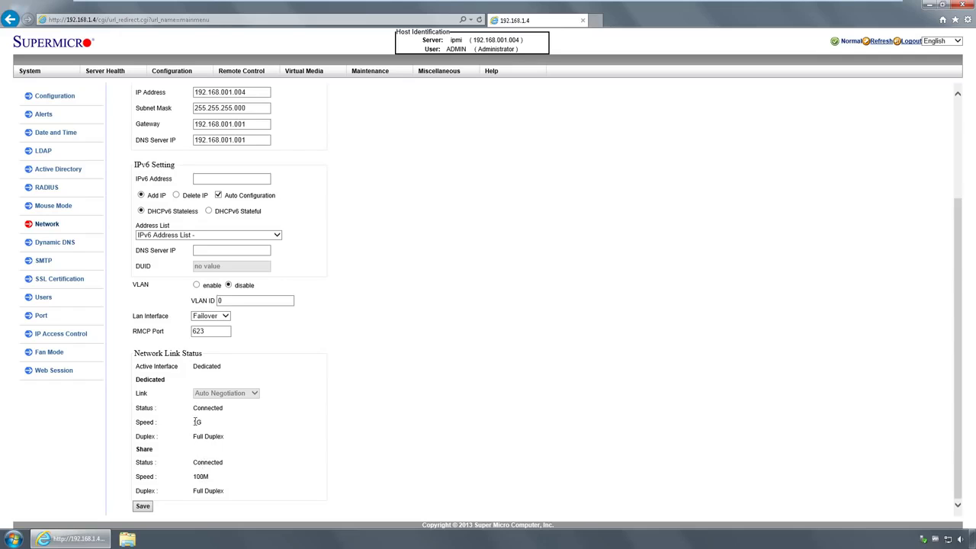
pyautogui.moveTo(193, 421); pyautogui.dragTo(221, 435)
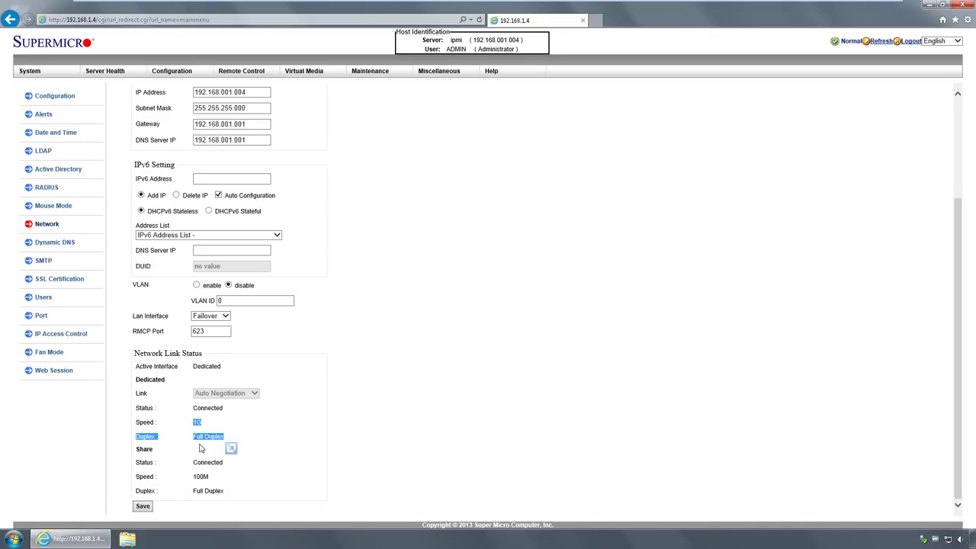
pyautogui.moveTo(197, 476); pyautogui.dragTo(221, 486)
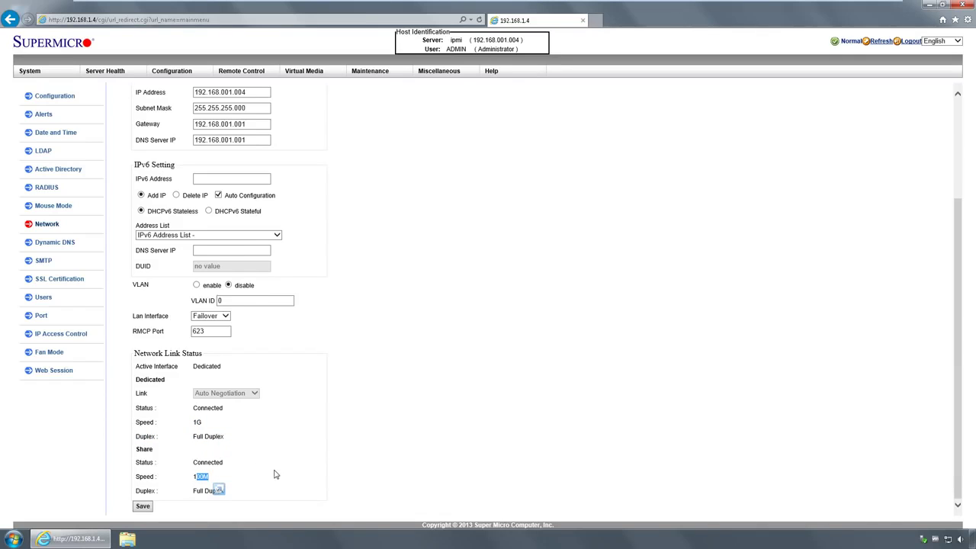
# Look through the remaining configuration pages: Dynamic DNS, SMTP, SSL Certification, Users, Port, IP Access Control, Fan Mode and Web Session.
pyautogui.click(232, 478)
pyautogui.click(54, 242)
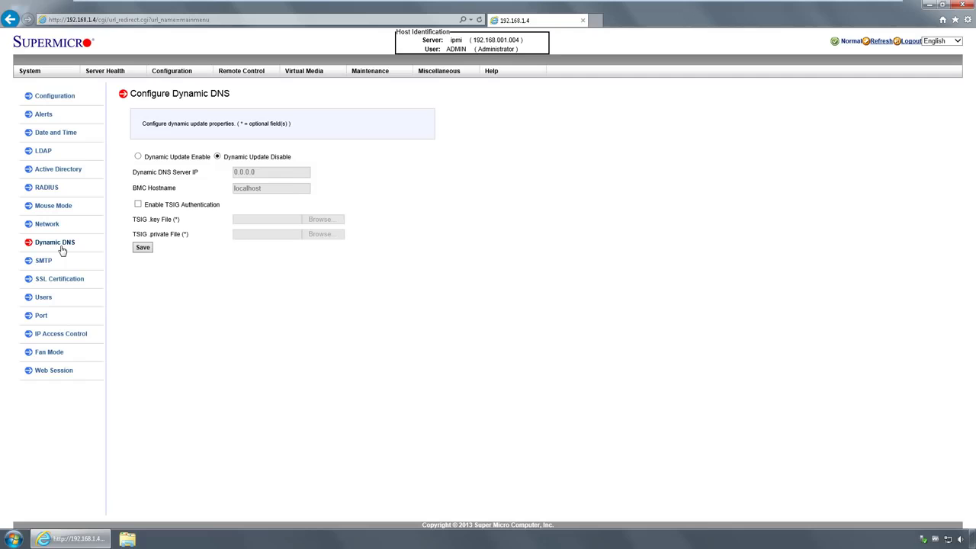
pyautogui.click(40, 264)
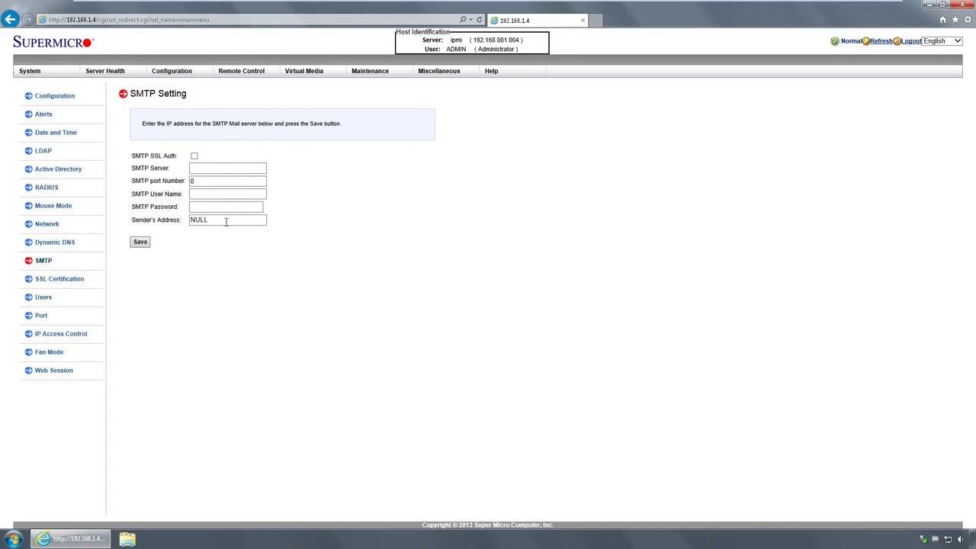
pyautogui.click(46, 280)
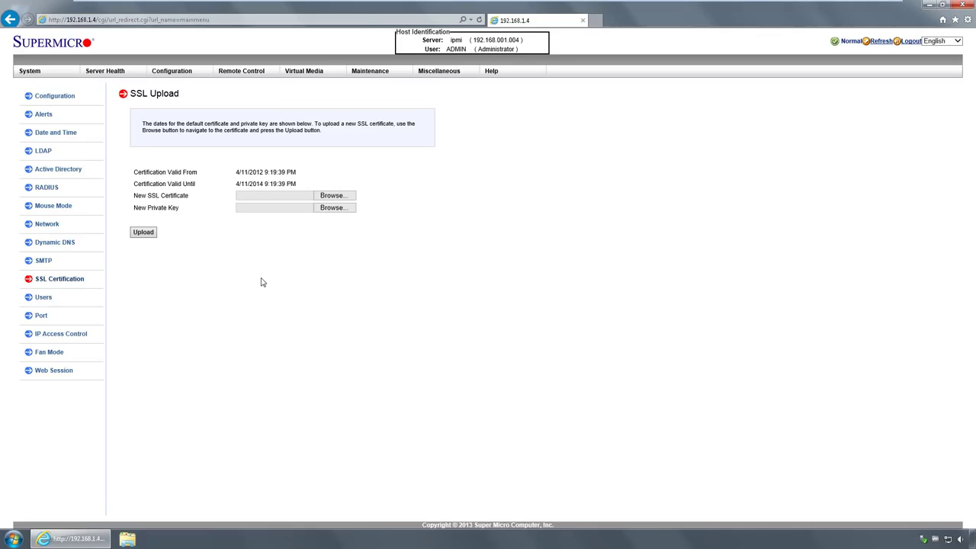
pyautogui.click(44, 299)
pyautogui.click(42, 316)
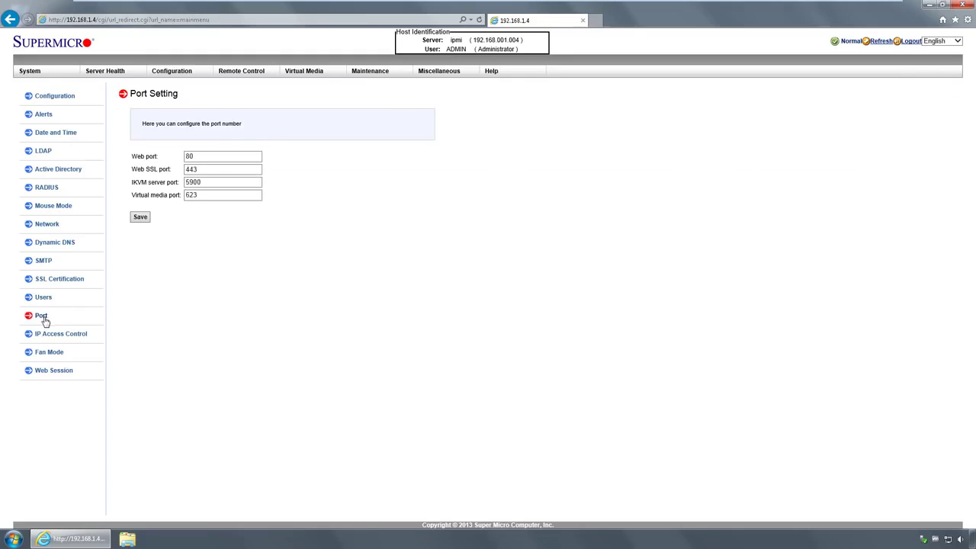
pyautogui.click(48, 338)
pyautogui.click(47, 354)
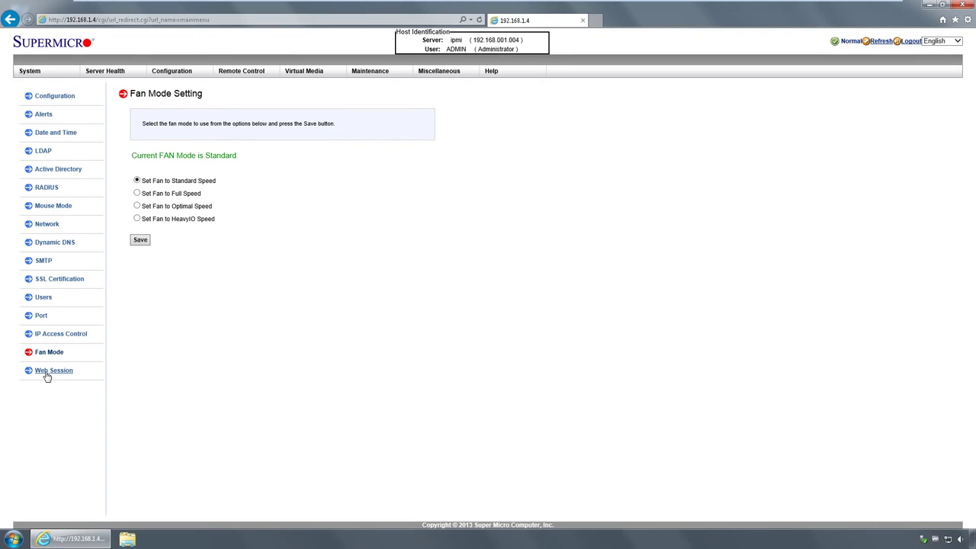
pyautogui.click(46, 374)
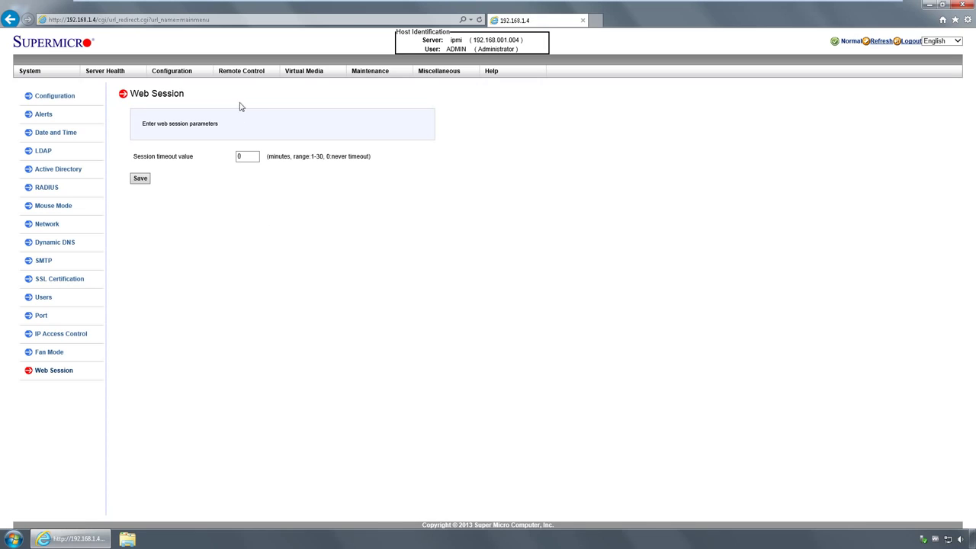
# Review the remote control pages for Console Redirection, Power Control and Launch SOL, declining the Java update whenever it is offered.
pyautogui.click(238, 71)
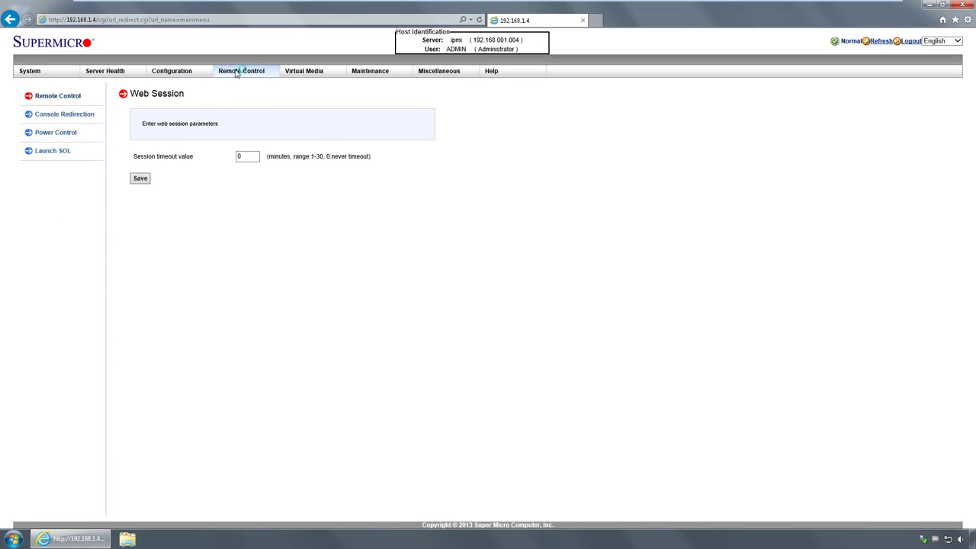
pyautogui.click(60, 117)
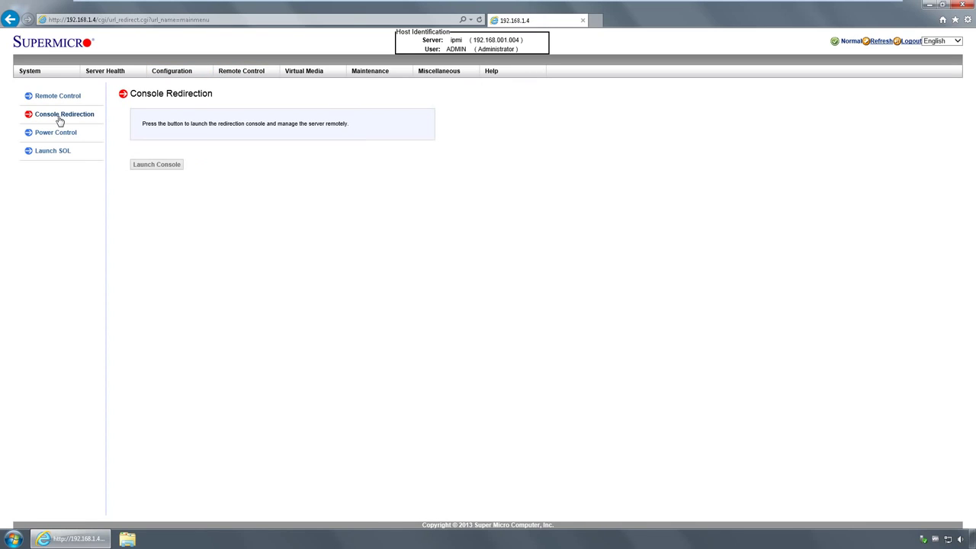
pyautogui.click(586, 306)
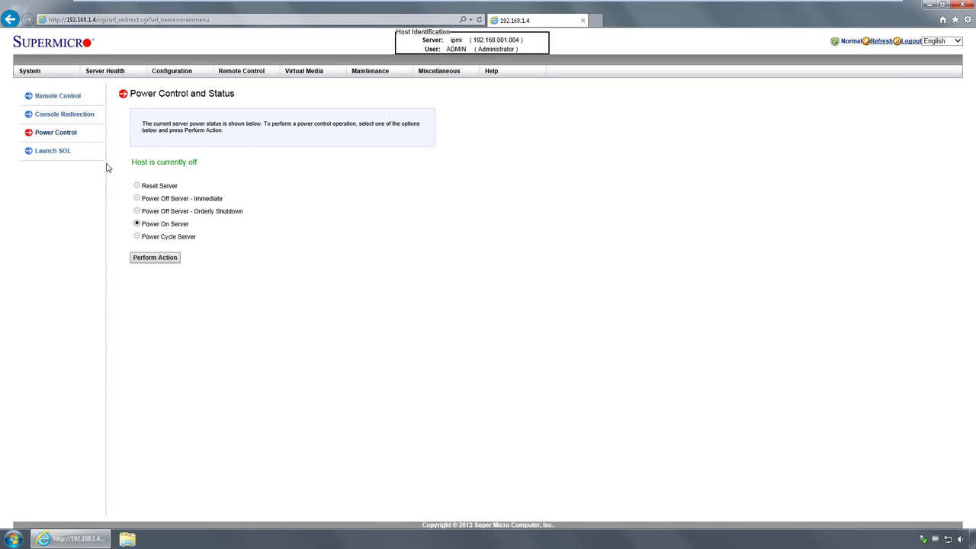
pyautogui.click(64, 151)
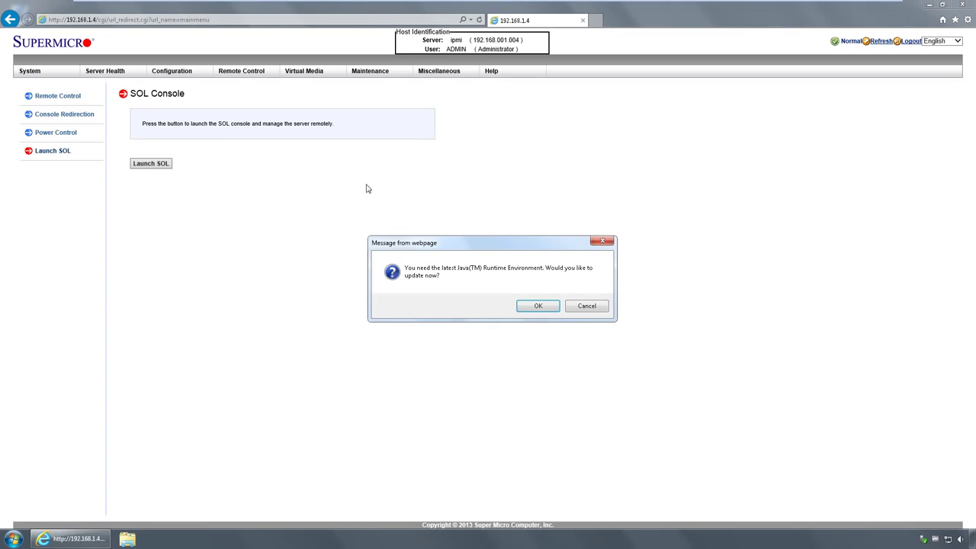
pyautogui.click(586, 306)
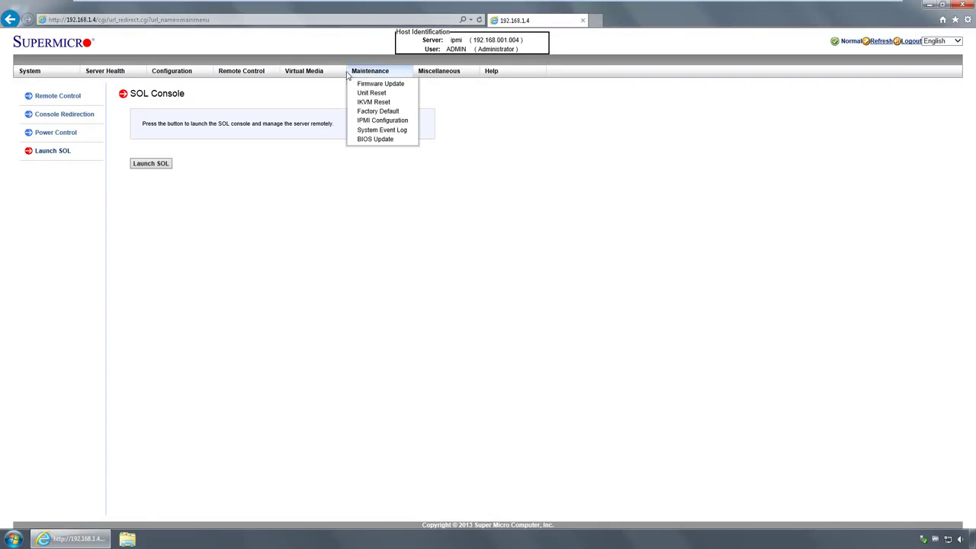
# View the virtual media pages for the floppy disk upload and the CD-ROM image share.
pyautogui.click(319, 73)
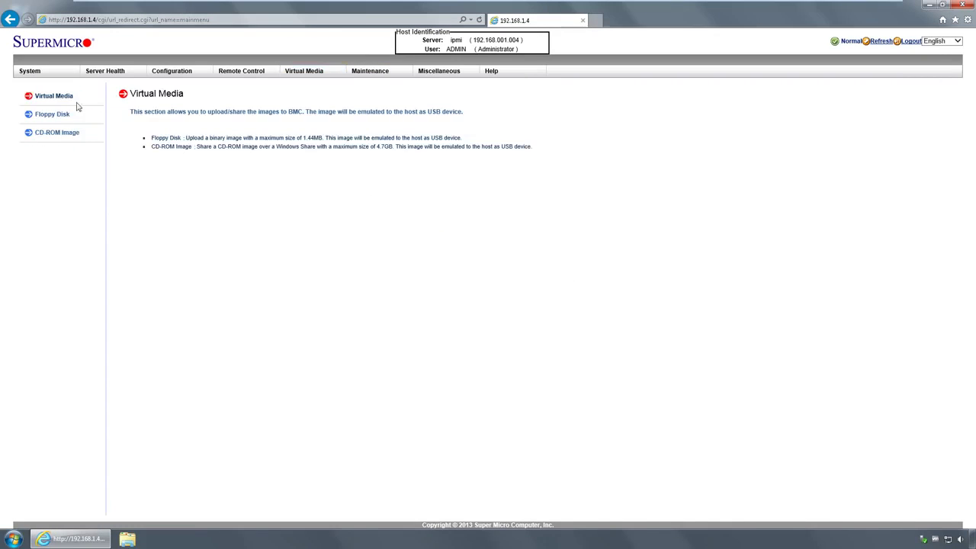
pyautogui.click(58, 116)
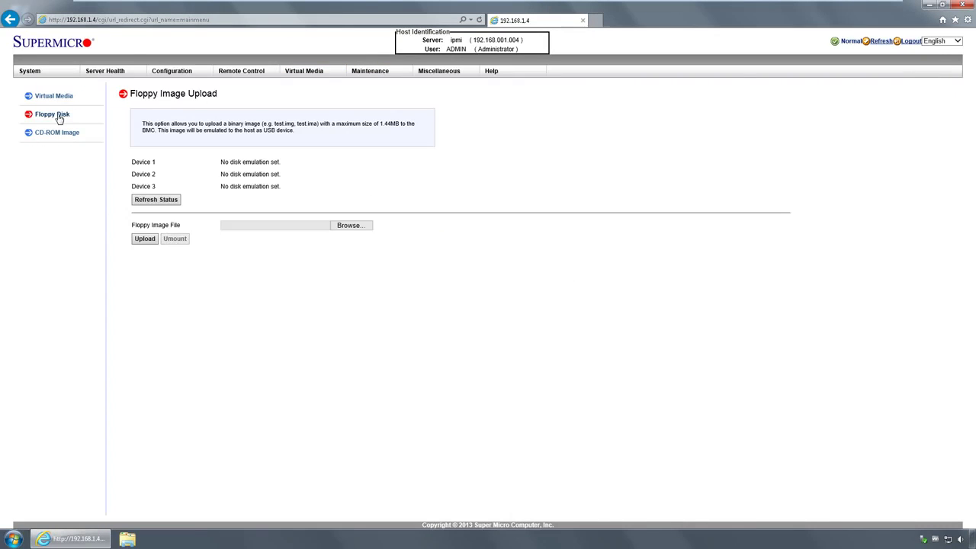
pyautogui.click(48, 134)
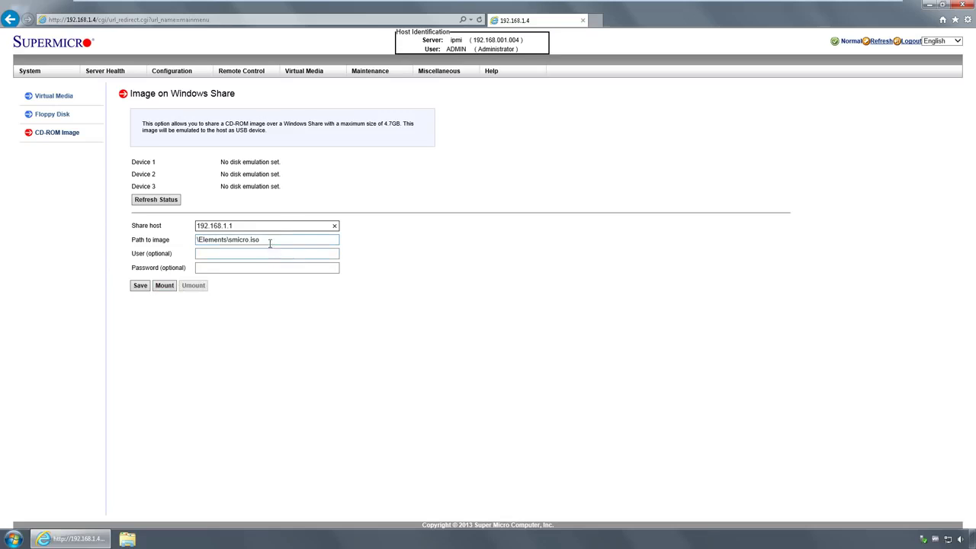
# Look through the maintenance pages for Firmware Update, Unit Reset, IKVM Reset, Factory Default and IPMI Configuration.
pyautogui.moveTo(348, 76)
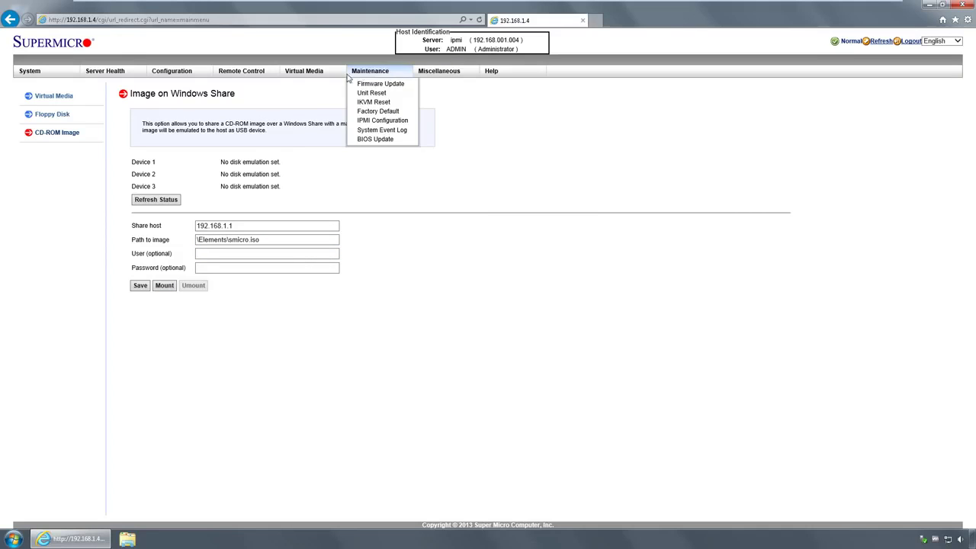
pyautogui.click(370, 71)
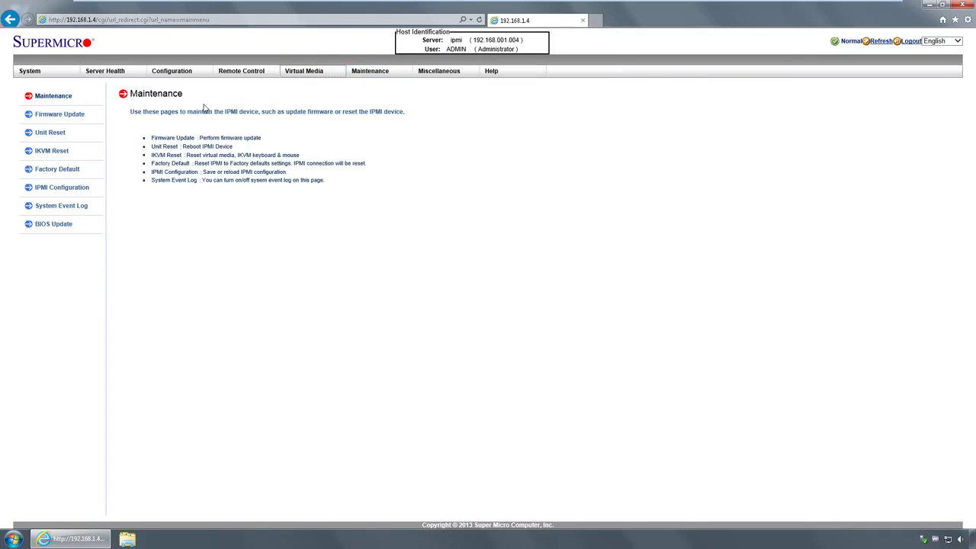
pyautogui.click(61, 116)
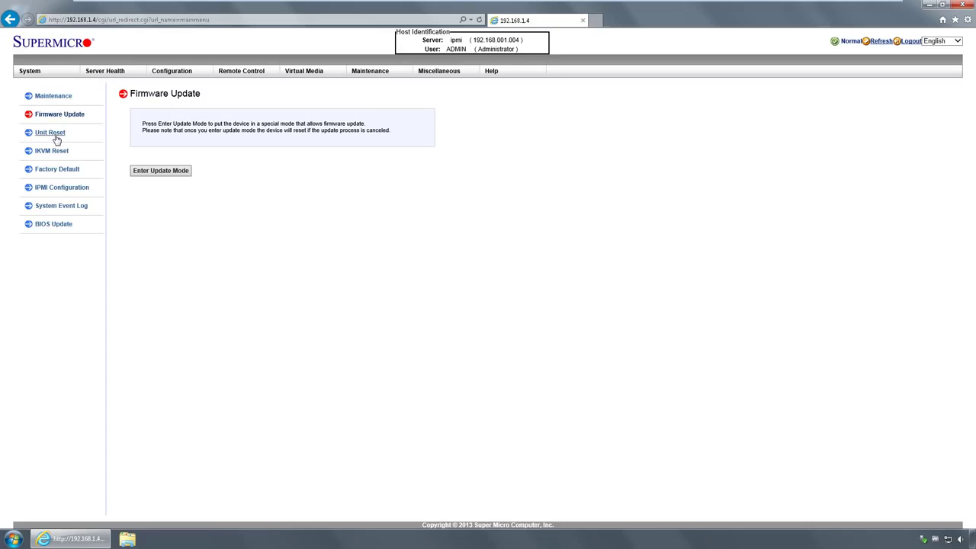
pyautogui.click(55, 134)
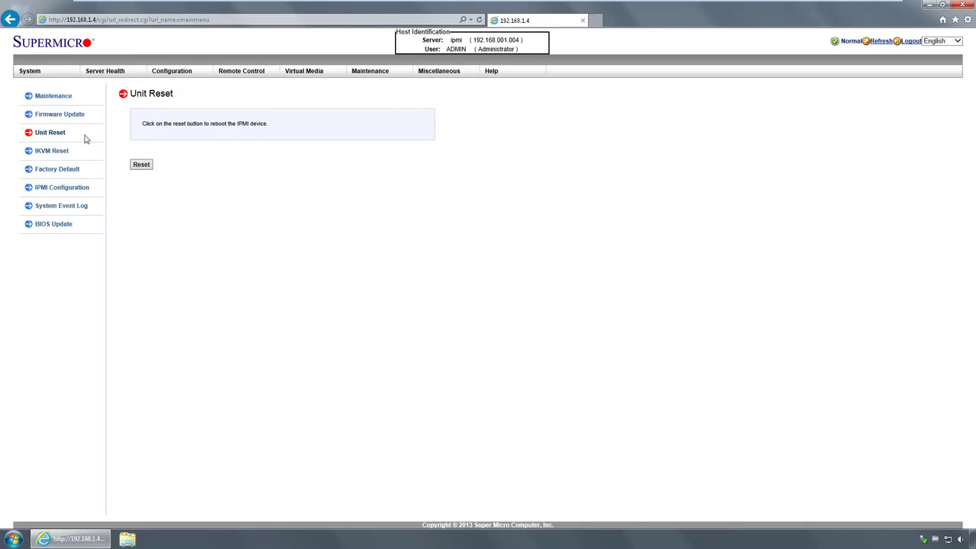
pyautogui.click(59, 156)
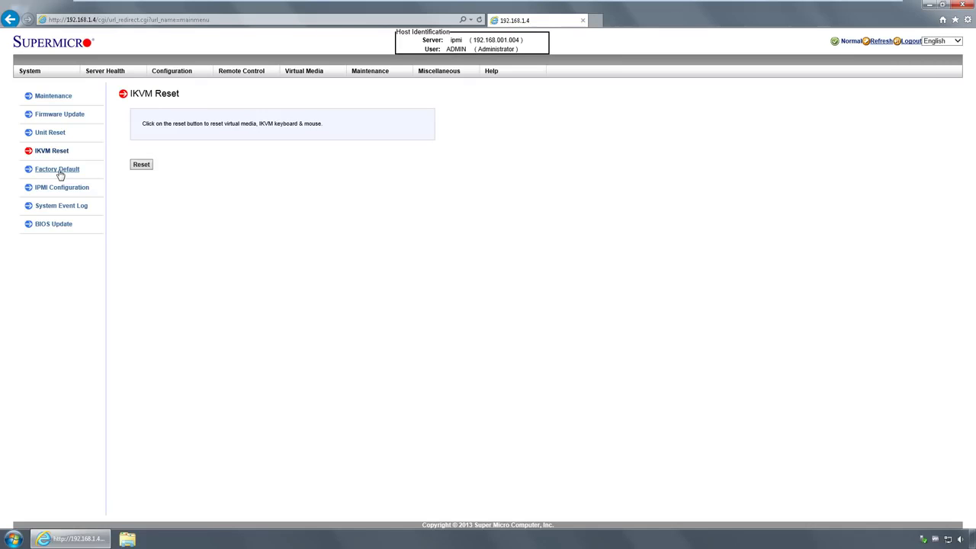
pyautogui.click(59, 173)
pyautogui.click(60, 189)
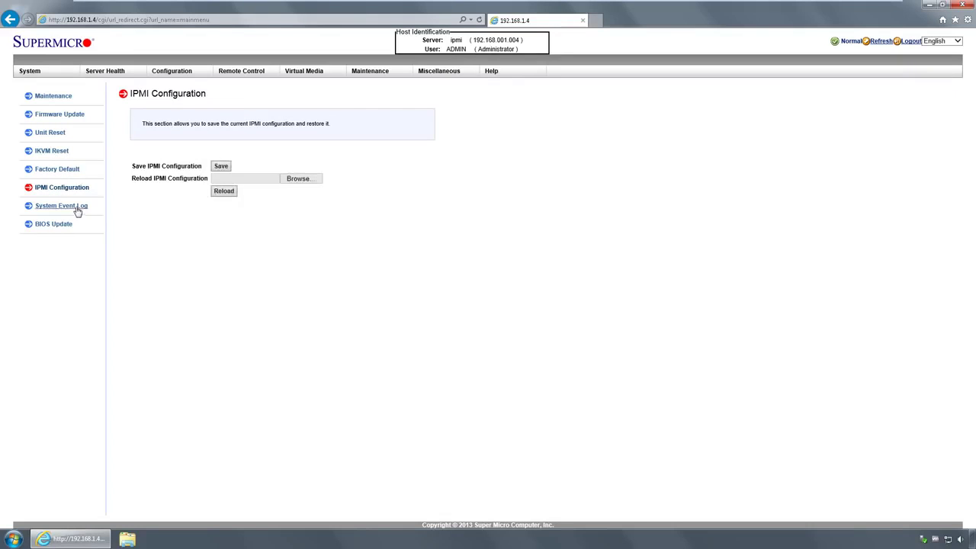
# Inspect the maintenance System Event Log and the product key fields of the BIOS Update page.
pyautogui.click(78, 209)
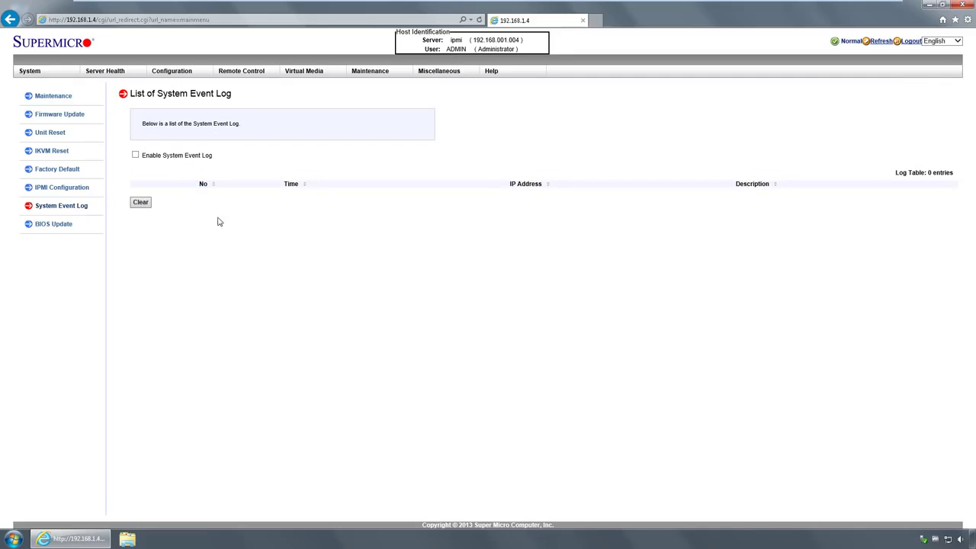
pyautogui.moveTo(102, 73)
pyautogui.click(59, 228)
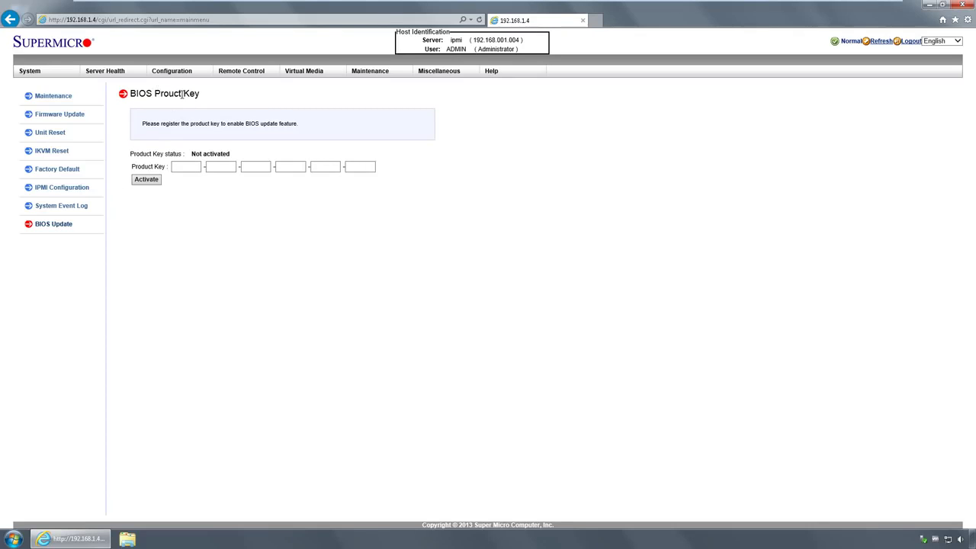
pyautogui.click(183, 167)
# Check the current BIOS post code on the Post Snooping page and view the UID Control page.
pyautogui.moveTo(392, 74)
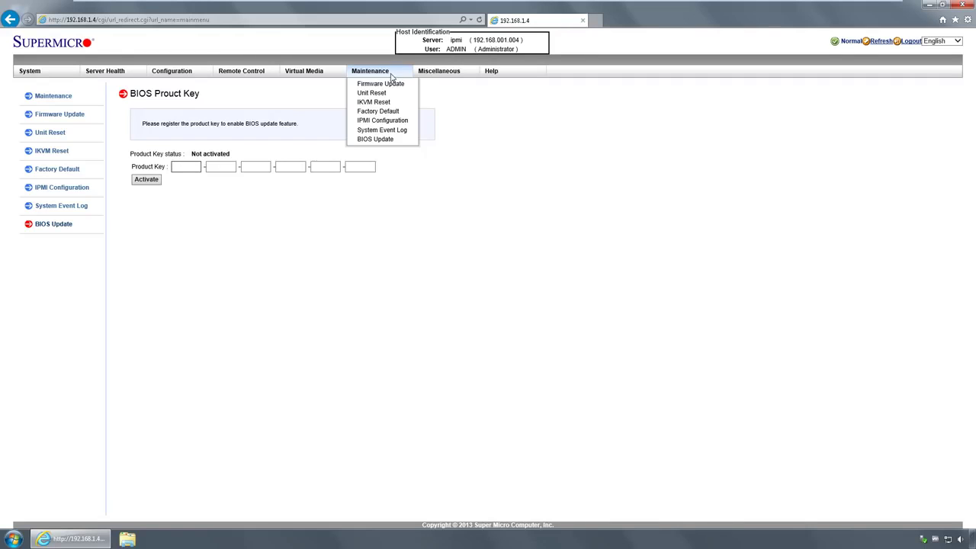
pyautogui.click(439, 72)
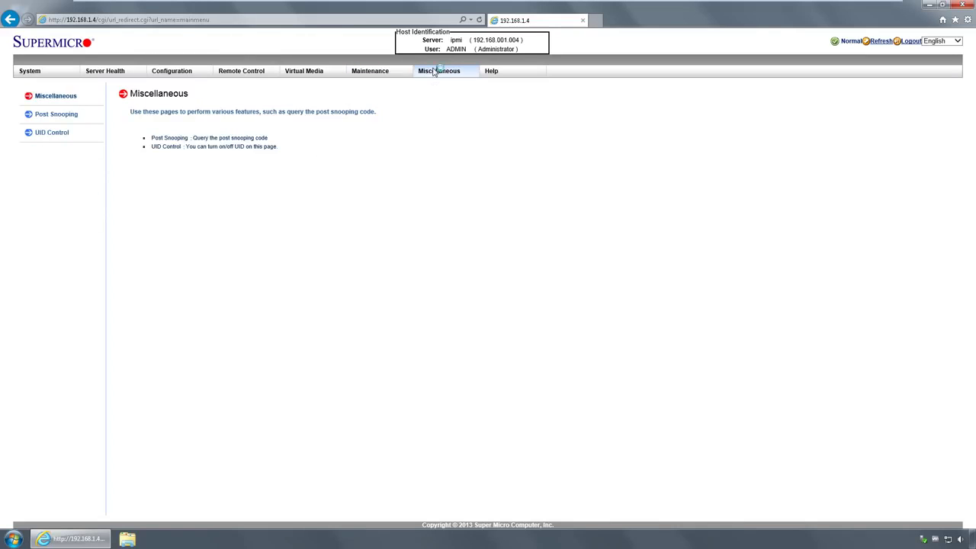
pyautogui.click(66, 117)
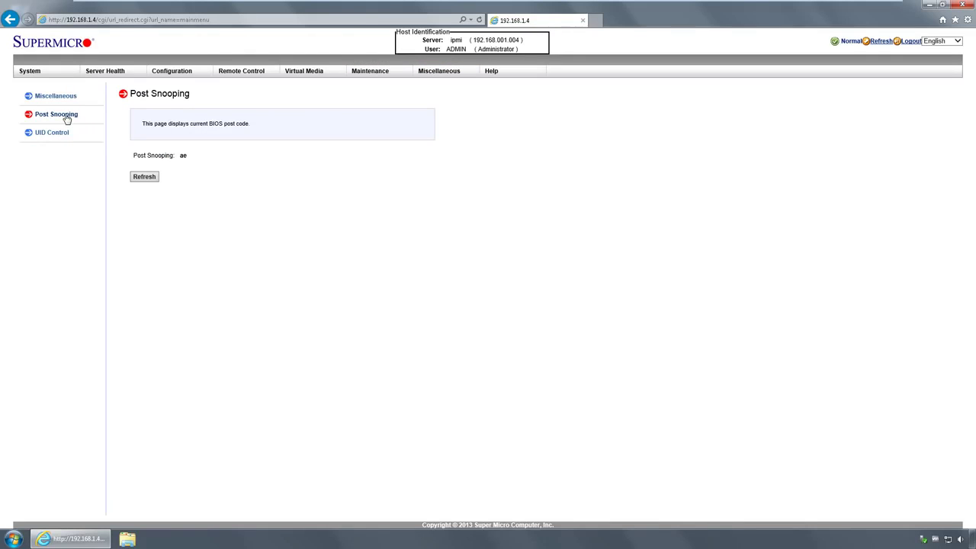
pyautogui.doubleClick(183, 156)
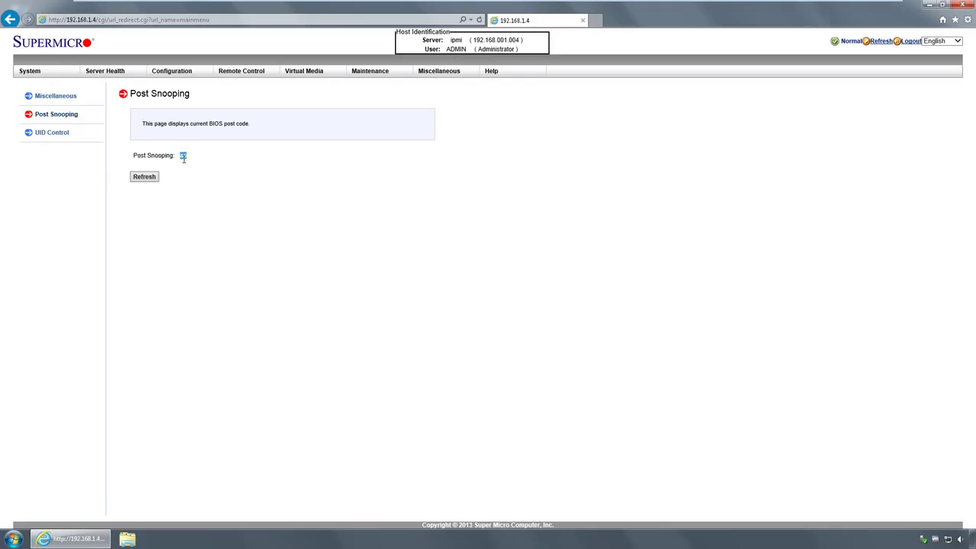
pyautogui.click(238, 192)
pyautogui.click(51, 135)
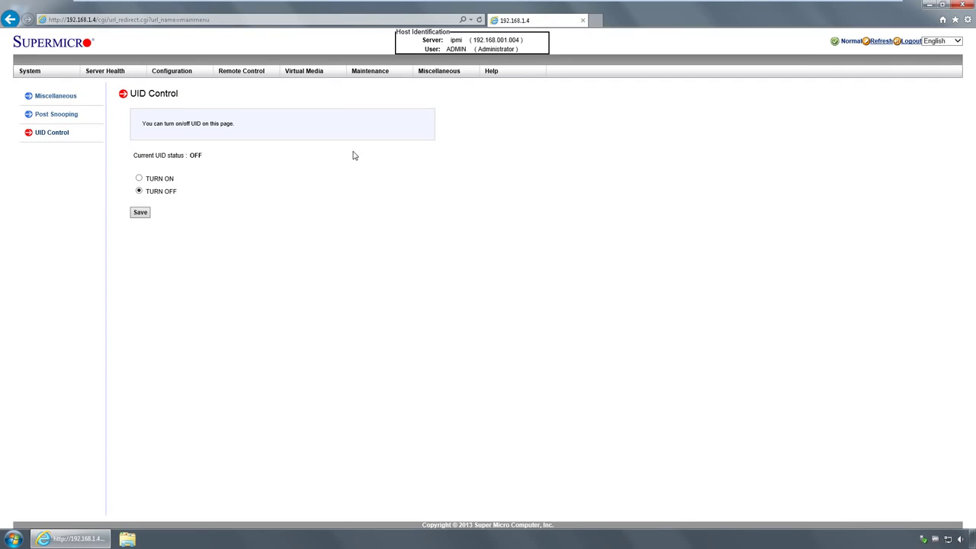
# Show the help text for the UID Control page.
pyautogui.click(502, 76)
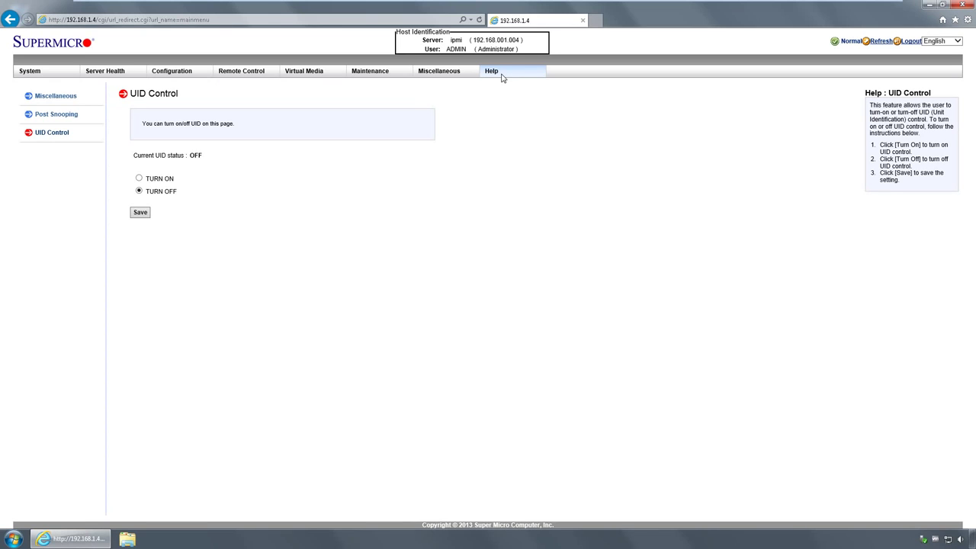
pyautogui.click(503, 77)
pyautogui.click(503, 78)
# Mount the CD-ROM image \Elements\smicro.iso from share host 192.168.1.1 and acknowledge the device status message.
pyautogui.moveTo(304, 72)
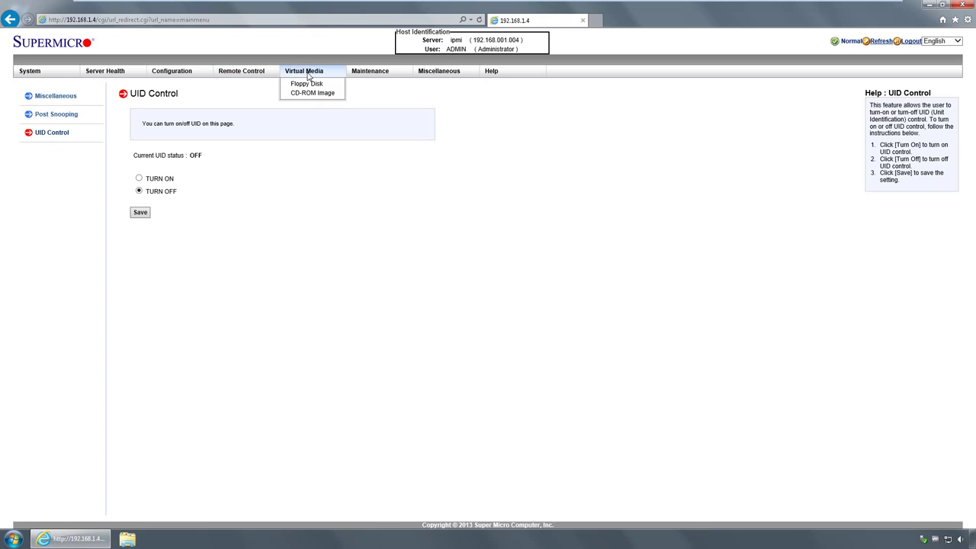
pyautogui.click(312, 93)
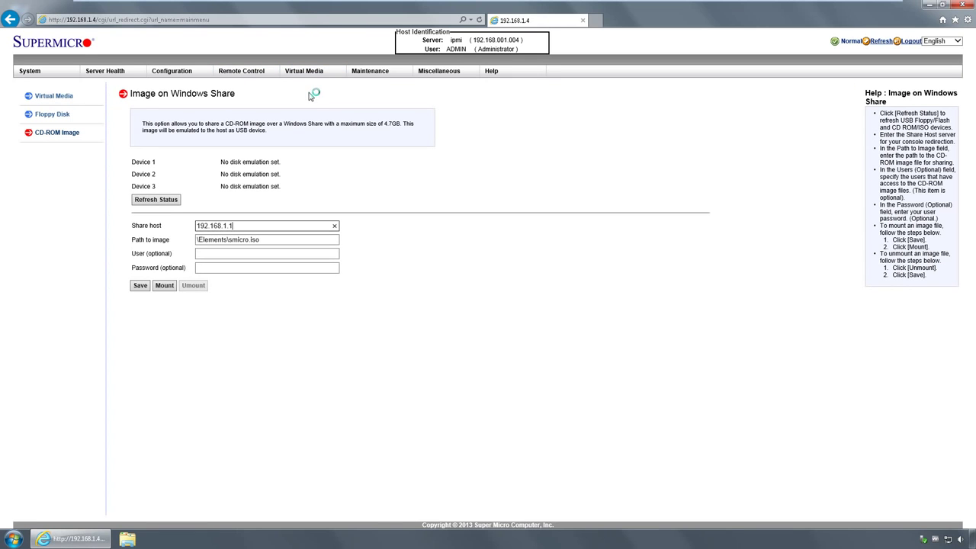
pyautogui.click(165, 286)
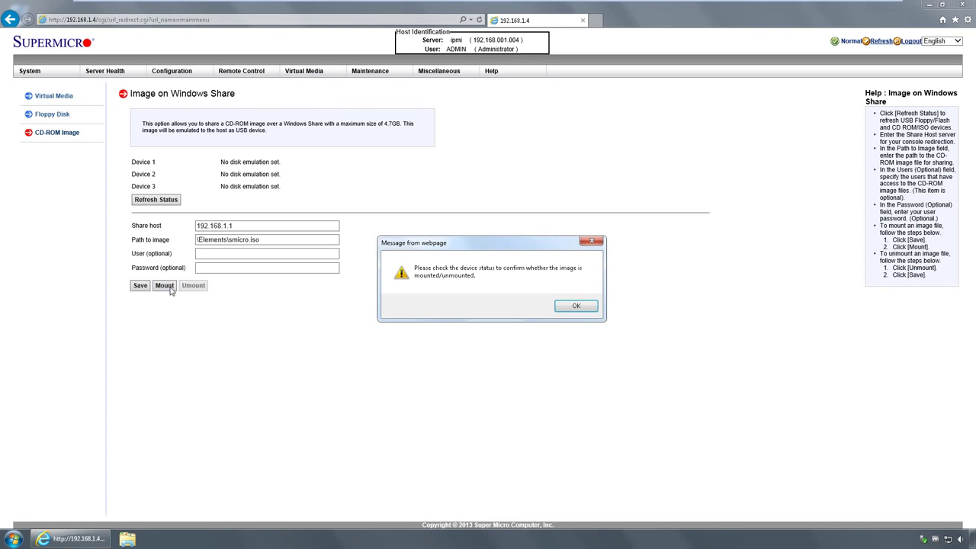
pyautogui.click(559, 306)
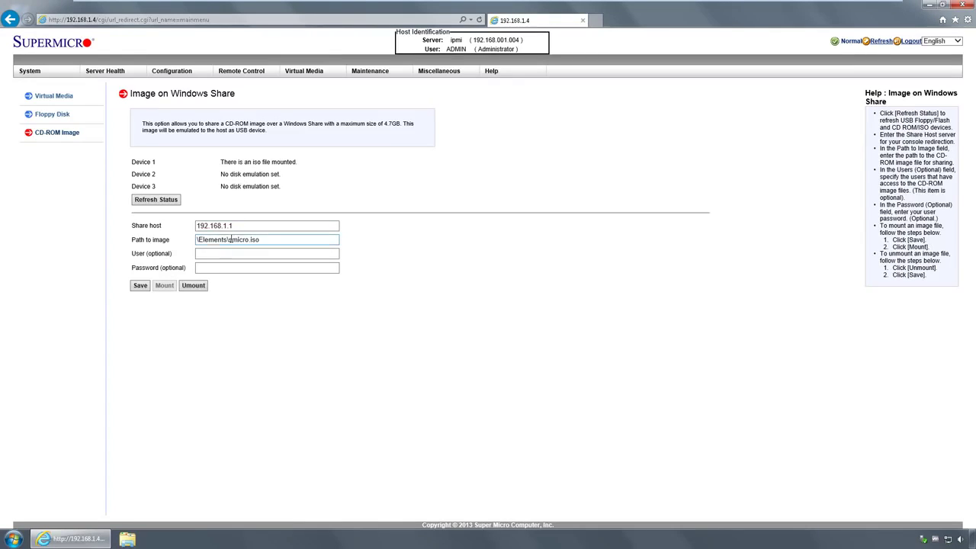
# Examine the file name in the CD-ROM image path and the mount status of Device 1.
pyautogui.moveTo(229, 239); pyautogui.dragTo(281, 243)
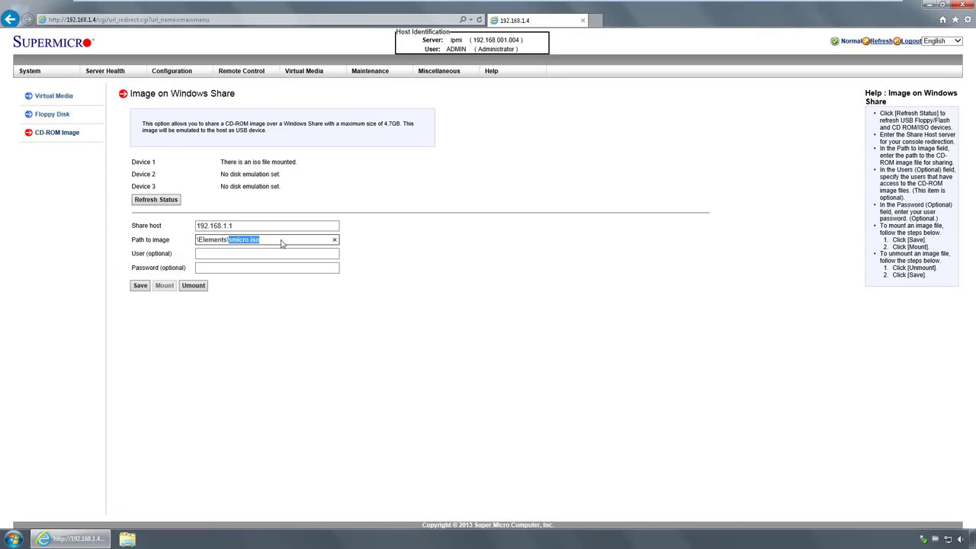
pyautogui.click(229, 240)
pyautogui.moveTo(231, 240); pyautogui.dragTo(261, 241)
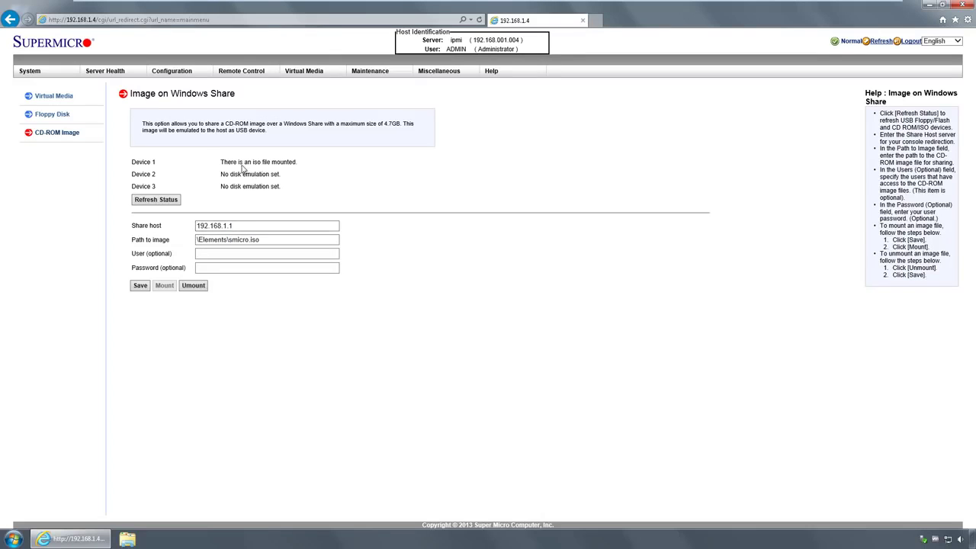
pyautogui.moveTo(221, 162); pyautogui.dragTo(284, 178)
pyautogui.click(300, 178)
pyautogui.click(371, 71)
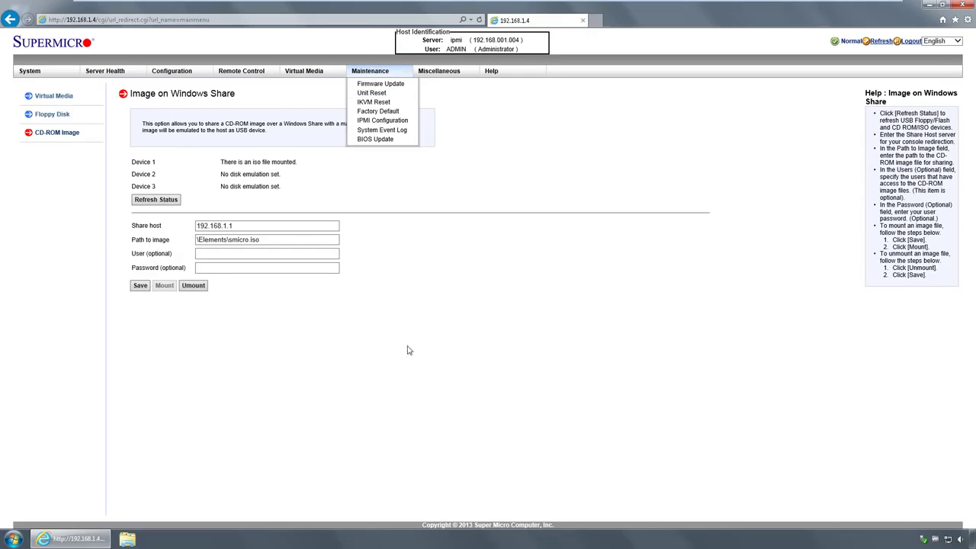
# Unmount the shared CD-ROM image and refresh the device status.
pyautogui.click(929, 6)
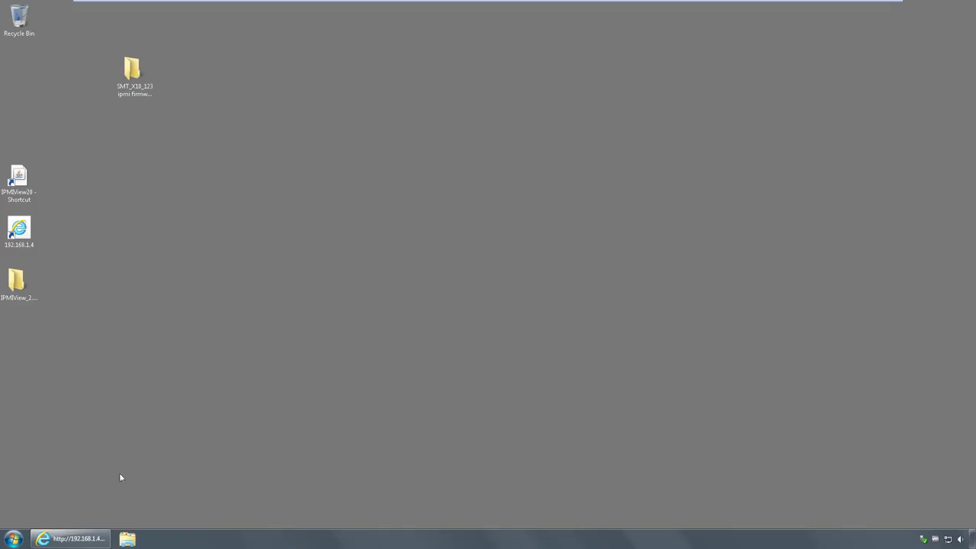
pyautogui.click(71, 538)
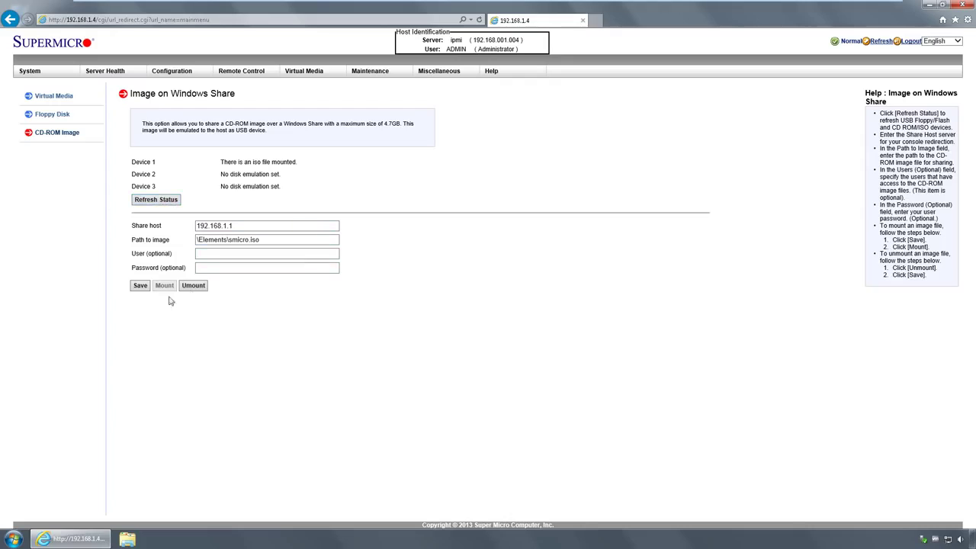
pyautogui.click(193, 286)
pyautogui.click(565, 305)
pyautogui.click(135, 199)
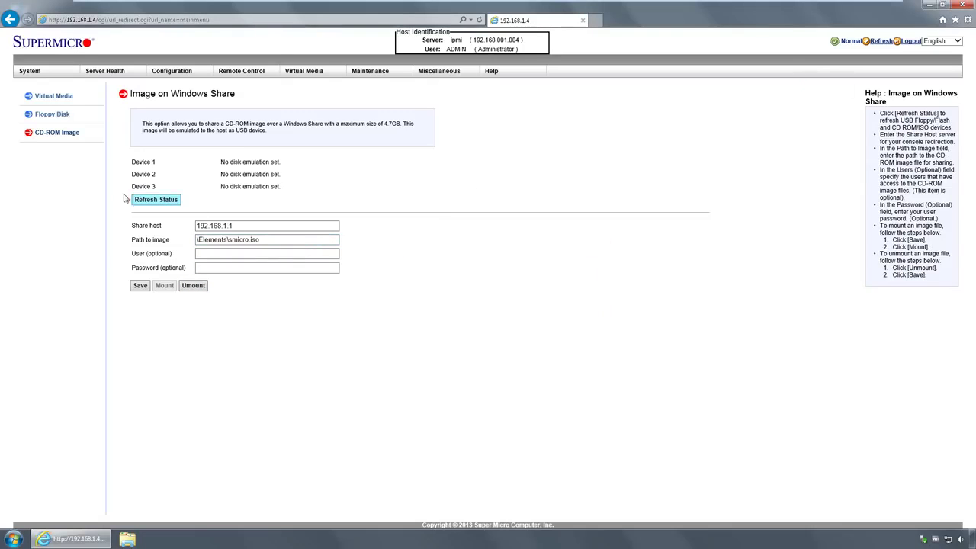
# Switch to IPMI View from the desktop, maximize it, and log in to server1 with the saved credentials.
pyautogui.click(929, 6)
pyautogui.rightClick(402, 220)
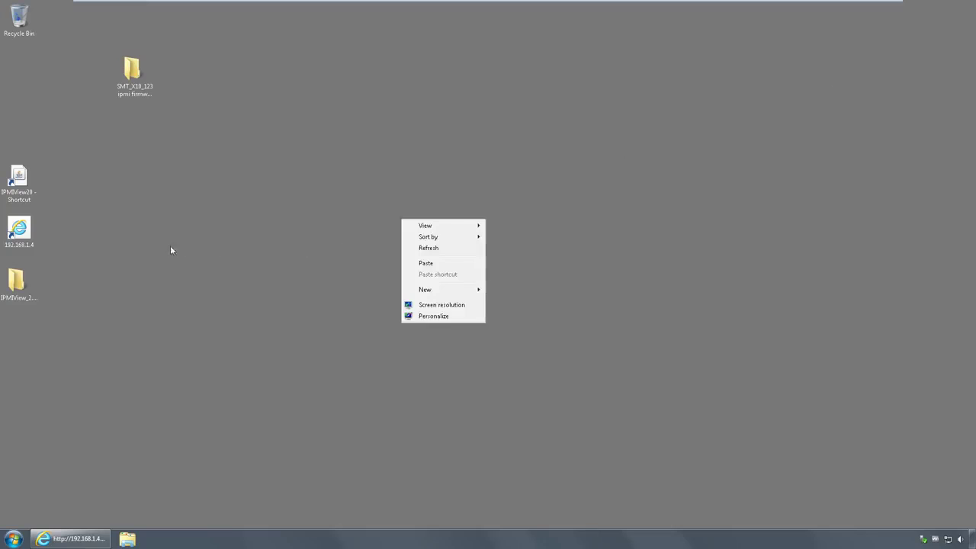
pyautogui.doubleClick(30, 186)
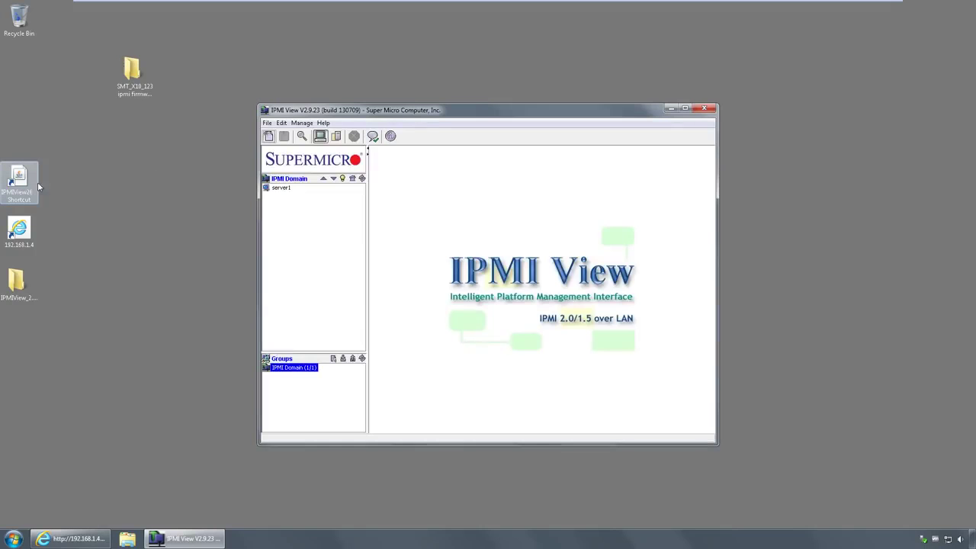
pyautogui.doubleClick(403, 111)
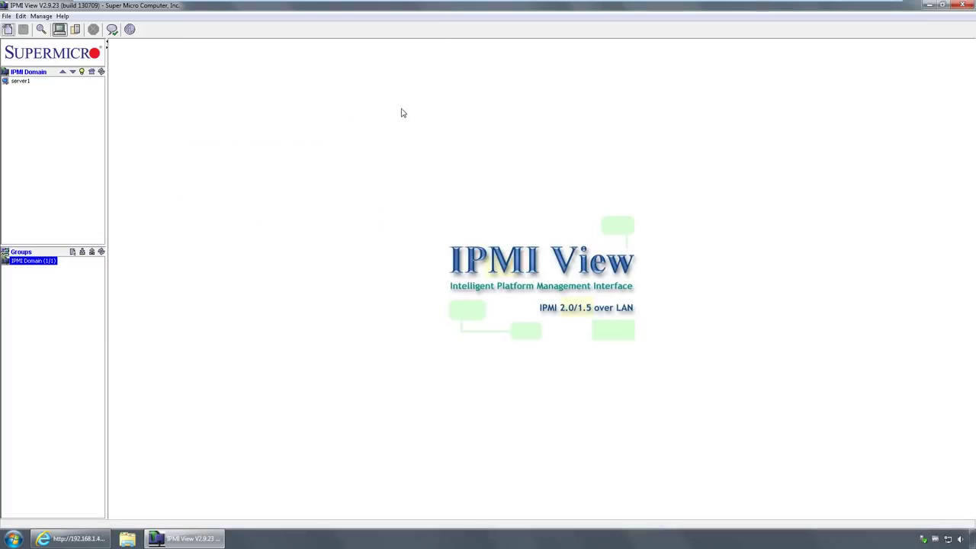
pyautogui.doubleClick(32, 80)
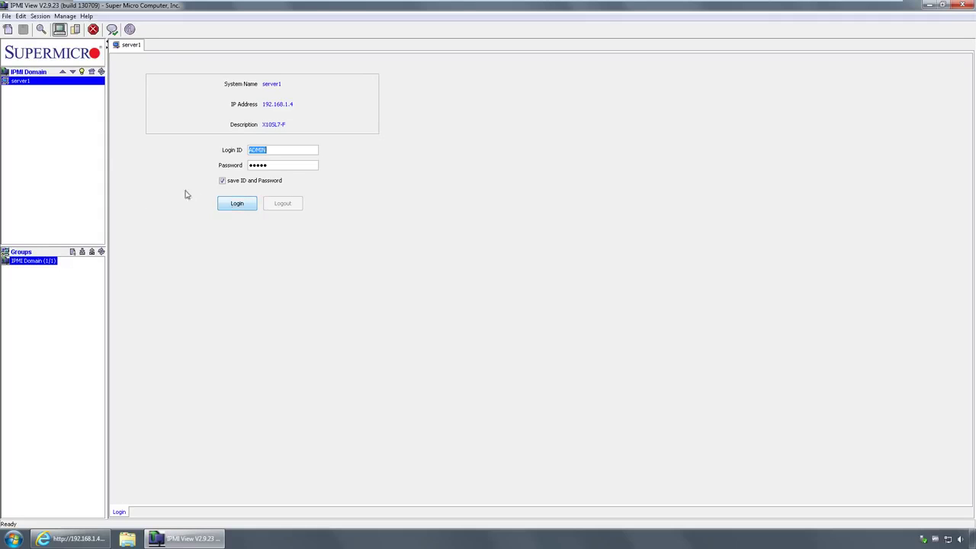
pyautogui.click(241, 209)
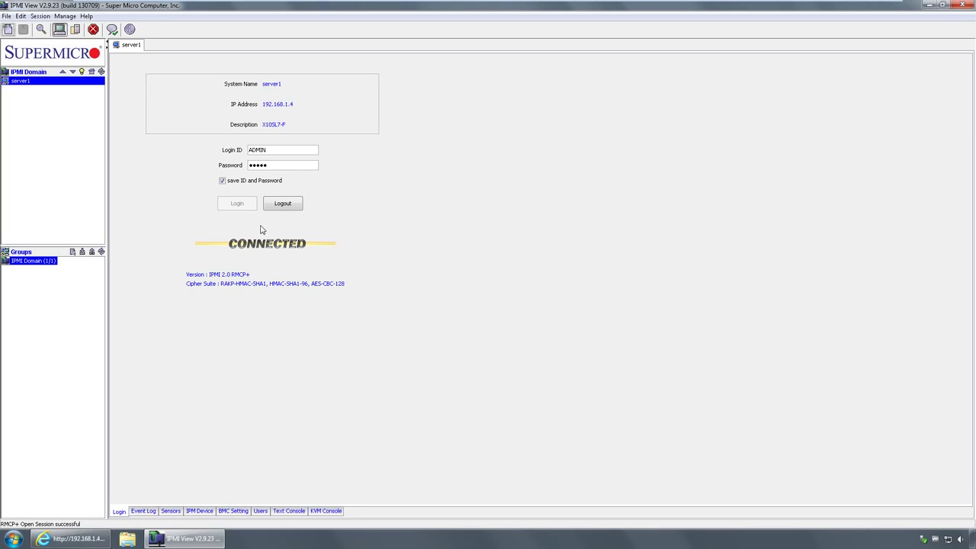
# Review server1's event log, sensors, IPM device, users and BMC LAN settings.
pyautogui.click(156, 514)
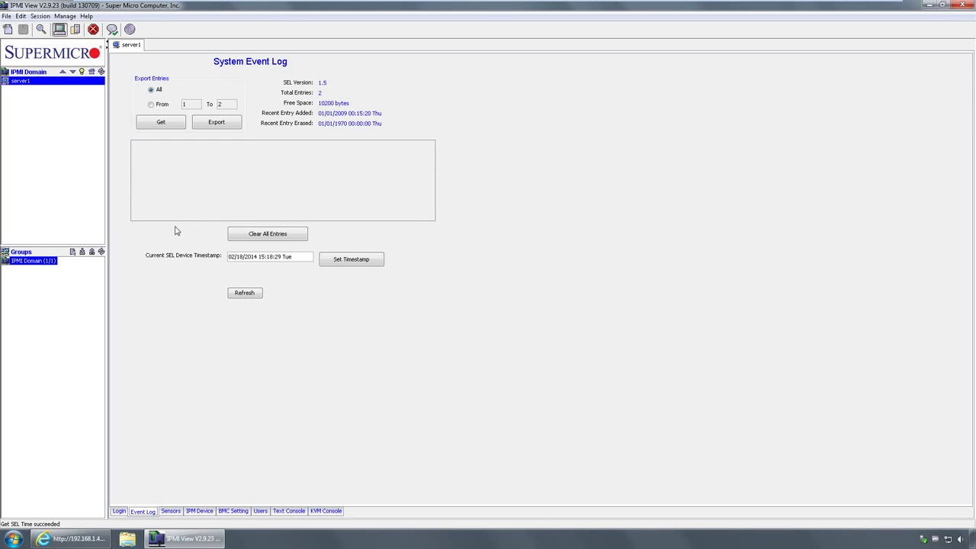
pyautogui.click(170, 511)
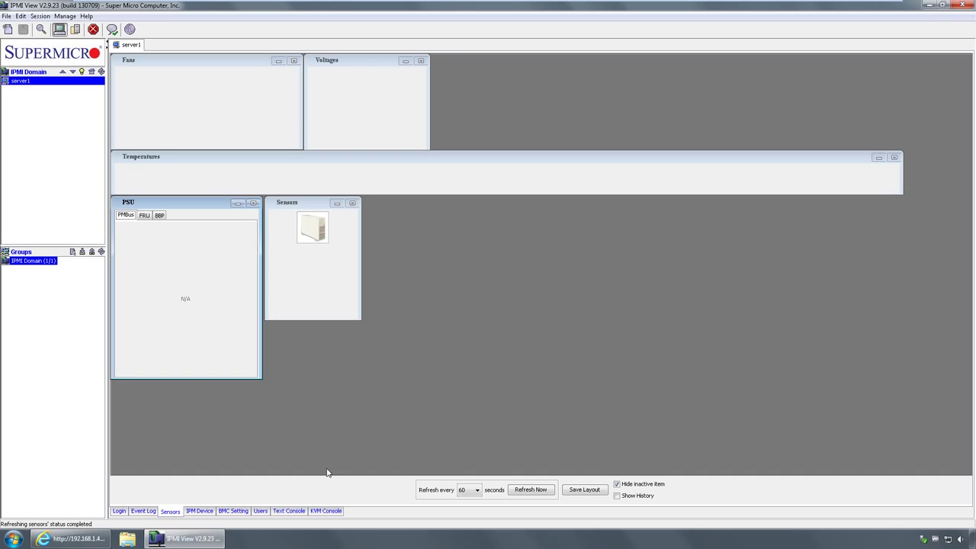
pyautogui.click(207, 516)
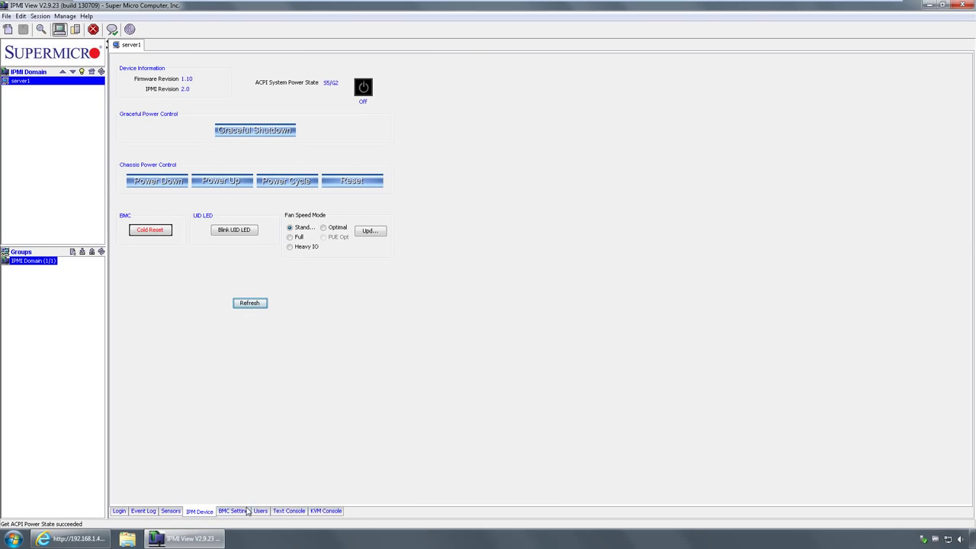
pyautogui.click(245, 511)
pyautogui.click(258, 512)
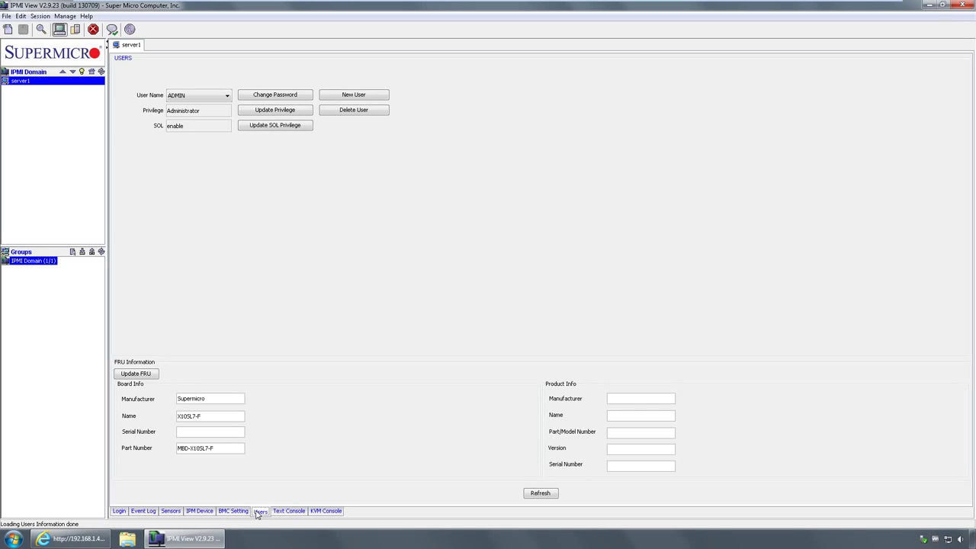
pyautogui.click(246, 513)
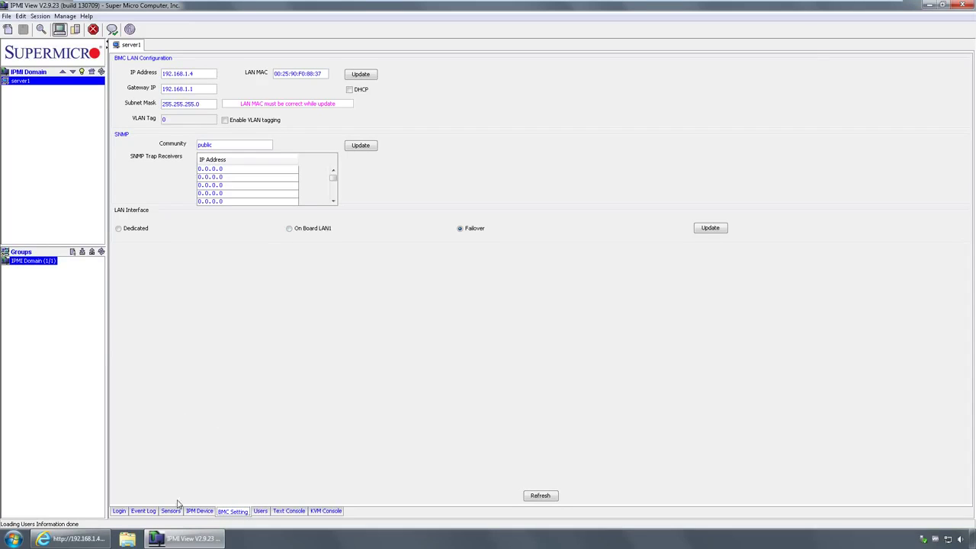
# Power up server1's chassis, confirm the request, and refresh the ACPI power state.
pyautogui.click(199, 511)
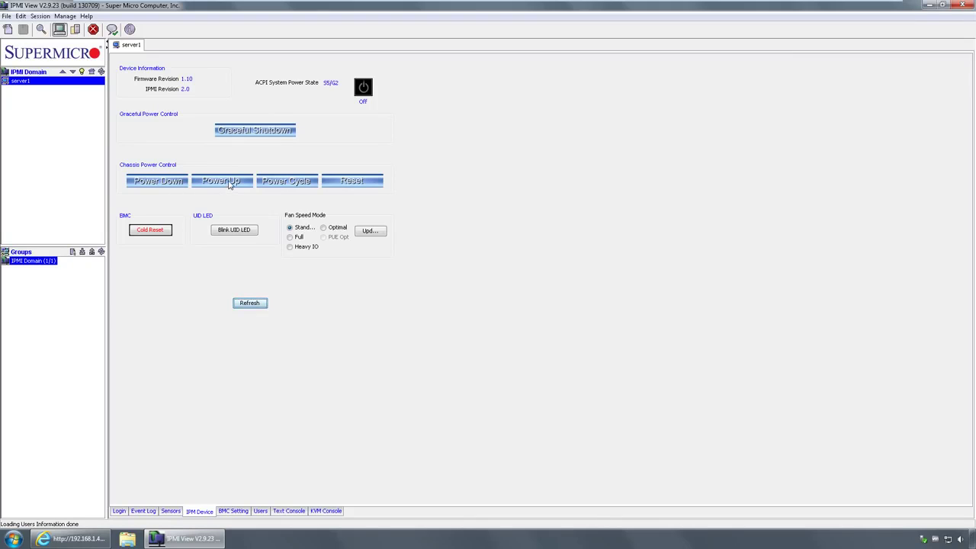
pyautogui.click(229, 183)
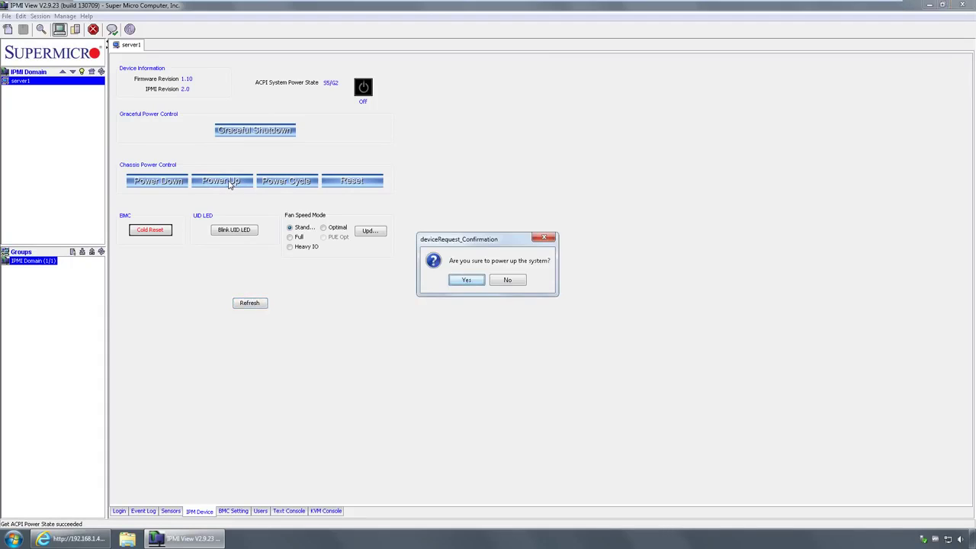
pyautogui.click(466, 280)
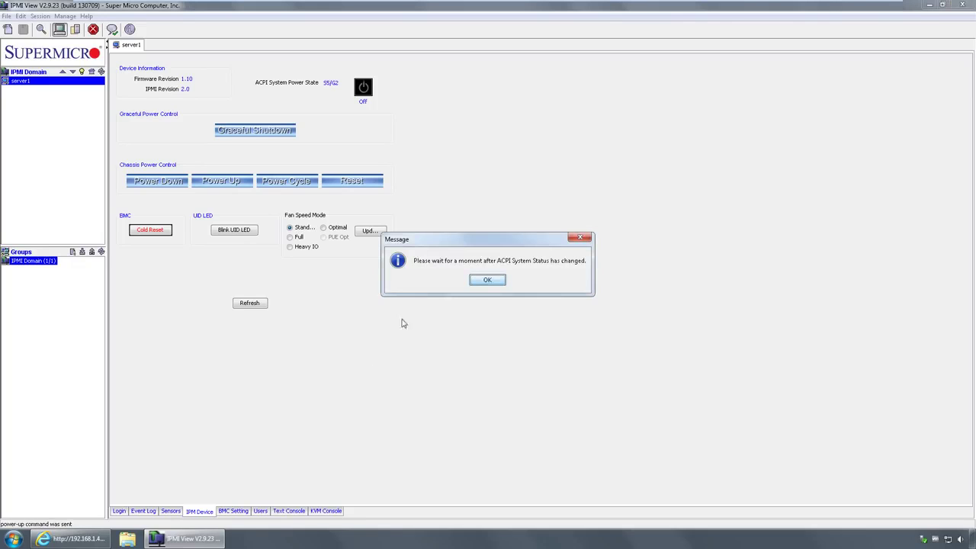
pyautogui.click(501, 280)
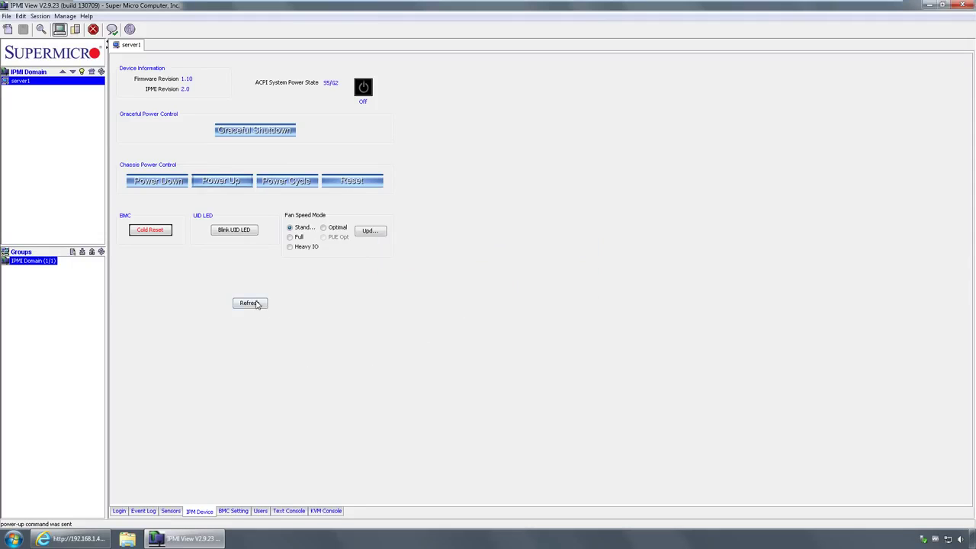
pyautogui.click(252, 303)
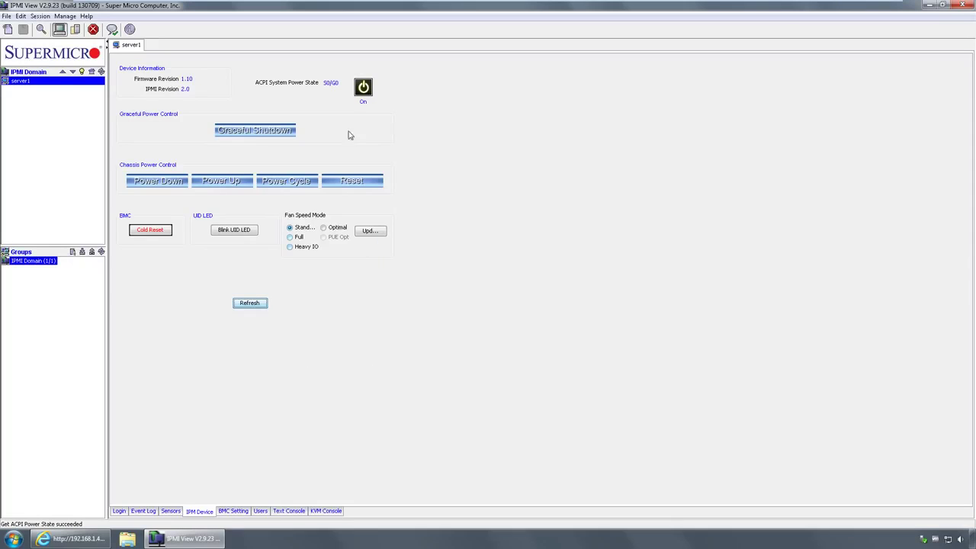
# Launch the KVM console for server1 and move its viewer window toward the upper part of the workspace.
pyautogui.click(321, 512)
pyautogui.click(536, 297)
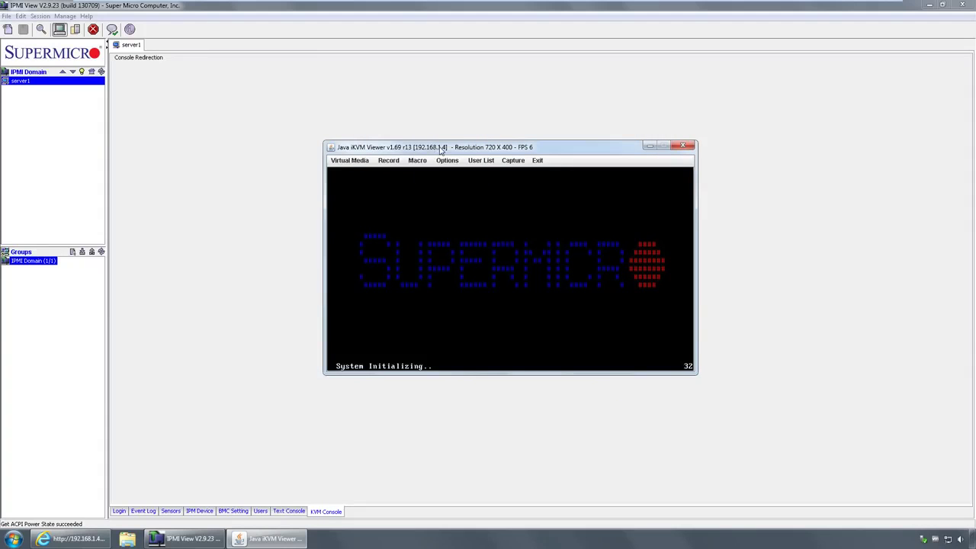
pyautogui.moveTo(440, 147); pyautogui.dragTo(254, 65)
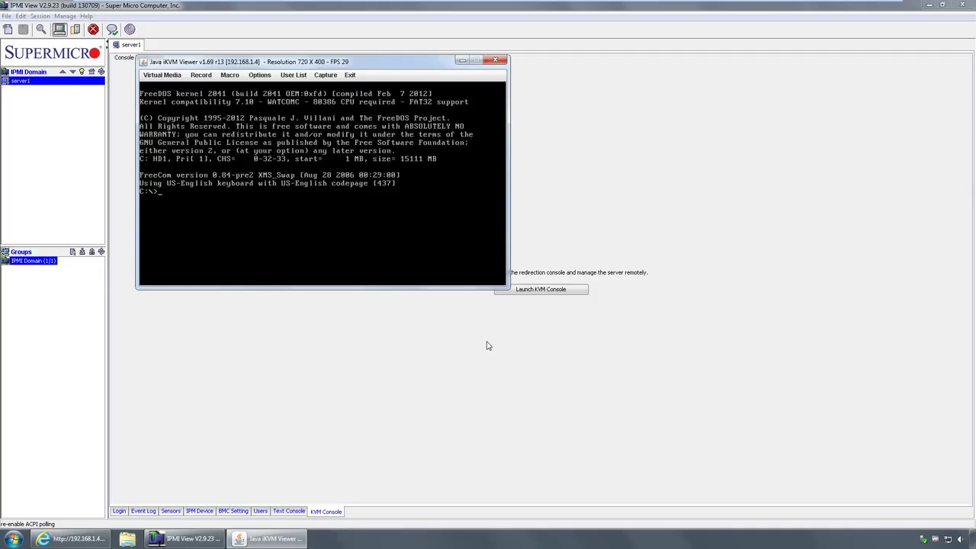
# List the files on the server's C: drive with the dir command at the FreeDOS prompt.
pyautogui.press('Return')
pyautogui.press('Return')
pyautogui.press('Return')
pyautogui.write('dir')
pyautogui.press('Return')
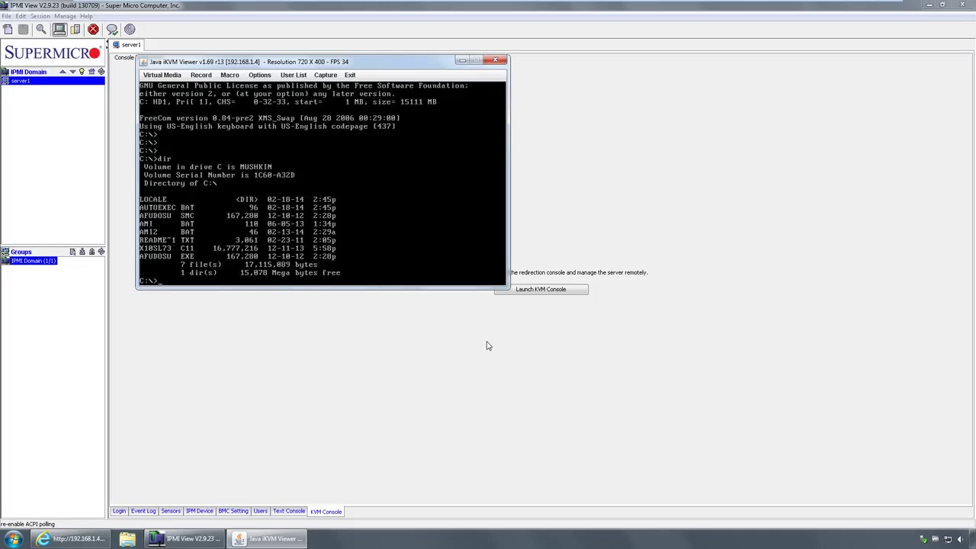
pyautogui.press('Return')
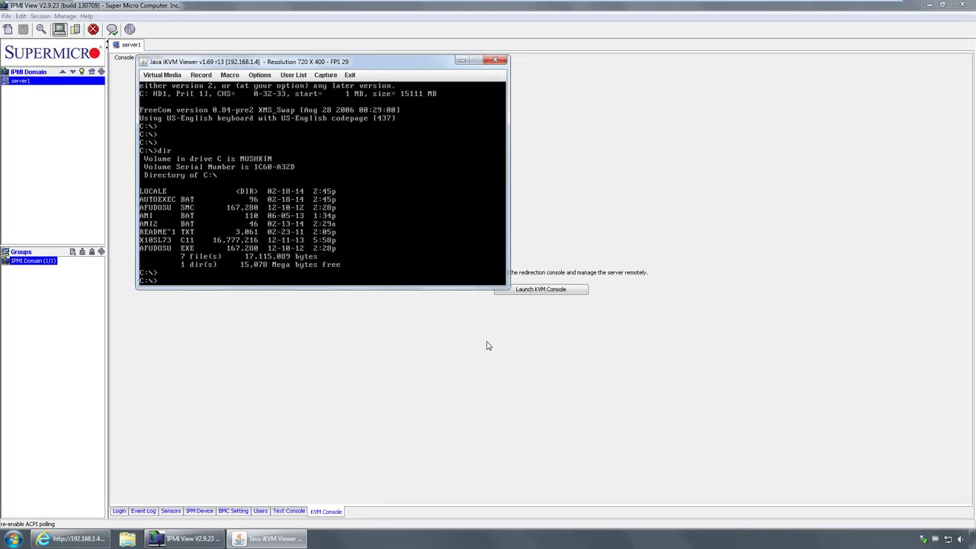
# Display the contents of ami.bat and flash the BIOS by running ami.bat x10sl73.c11.
pyautogui.write('type ami.nat')
pyautogui.press('BackSpace')
pyautogui.write('bat')
pyautogui.press('Return')
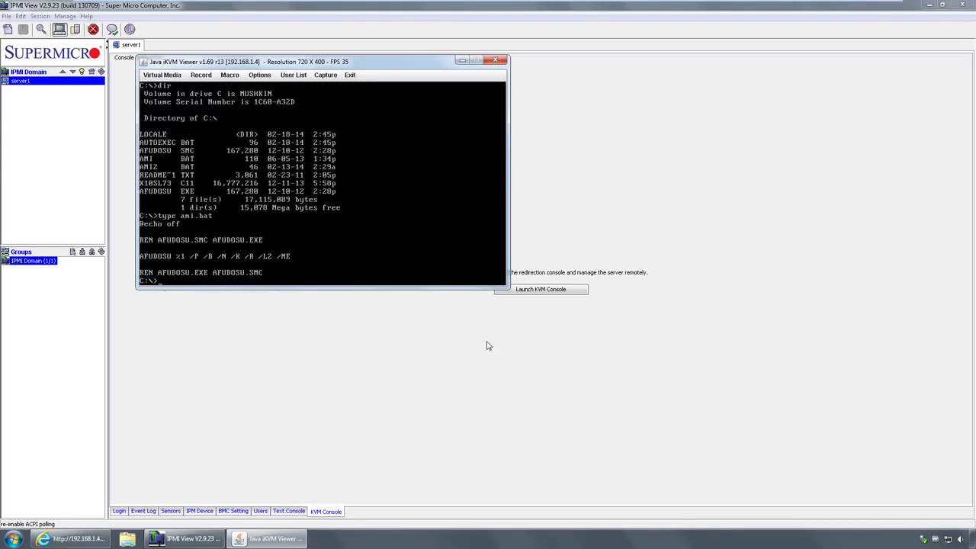
pyautogui.write('ami.bat x10sl73.c11')
pyautogui.press('Return')
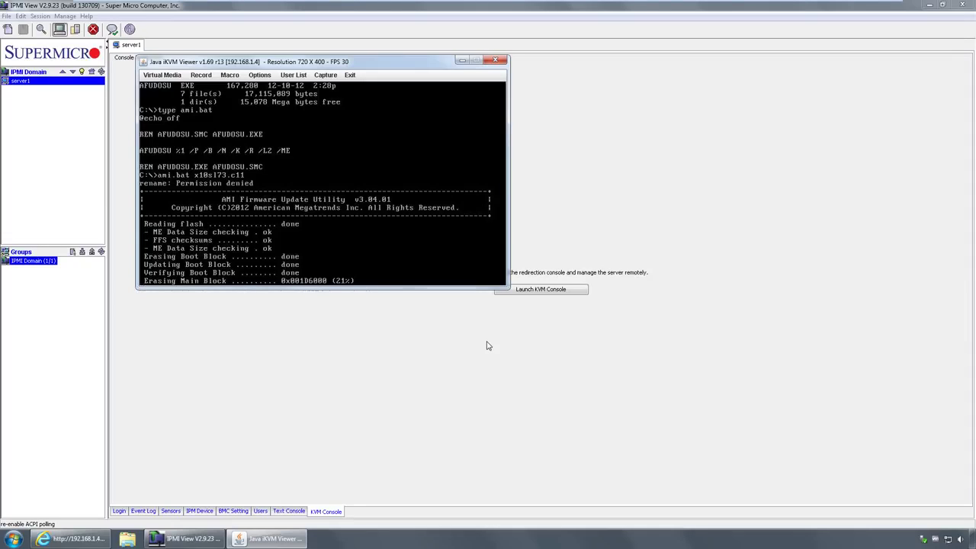
# Check server1's sensor readings during the BIOS flash and return to the KVM viewer.
pyautogui.click(173, 512)
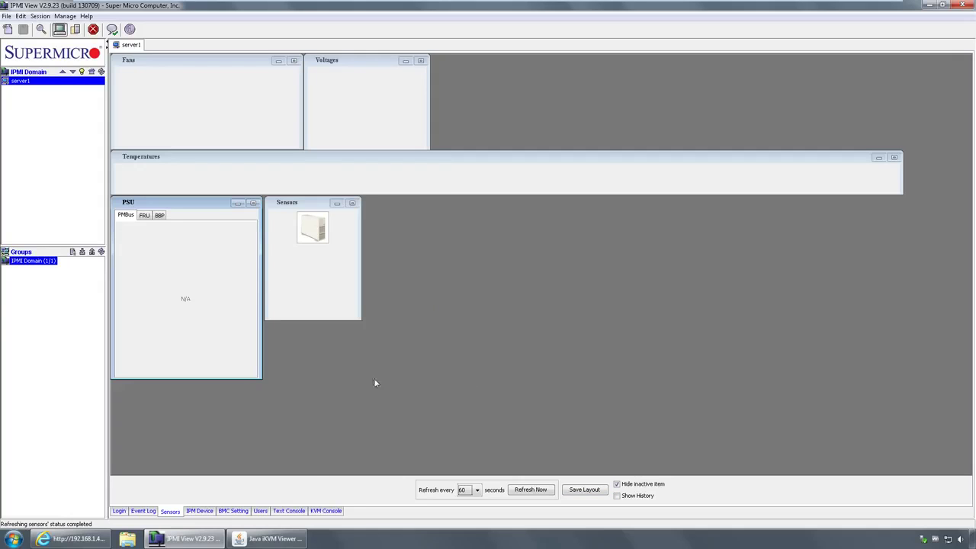
pyautogui.click(290, 540)
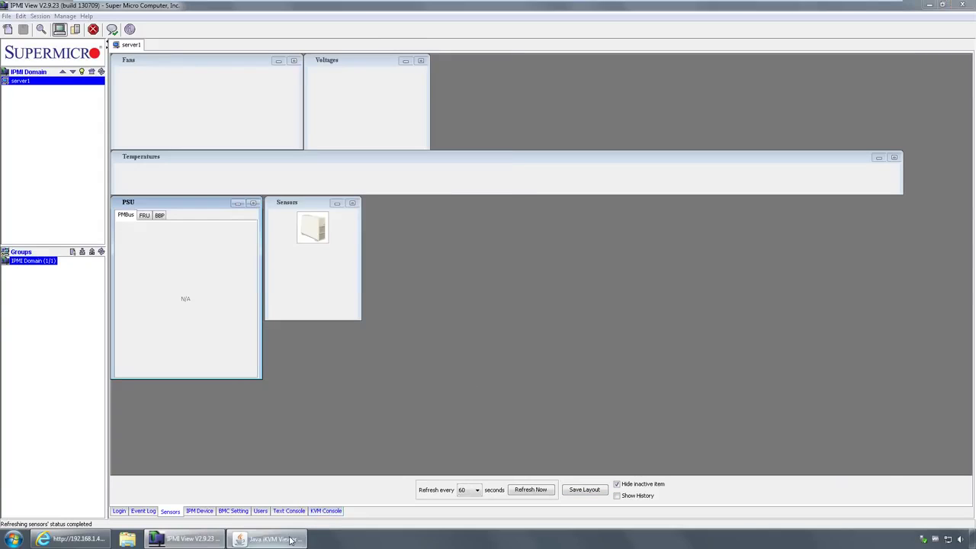
pyautogui.click(391, 289)
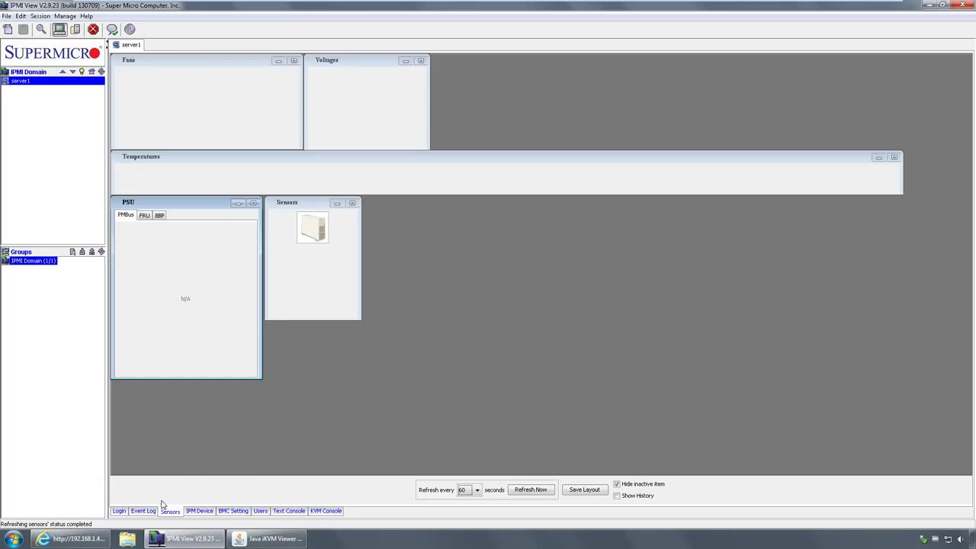
pyautogui.click(314, 512)
pyautogui.click(281, 534)
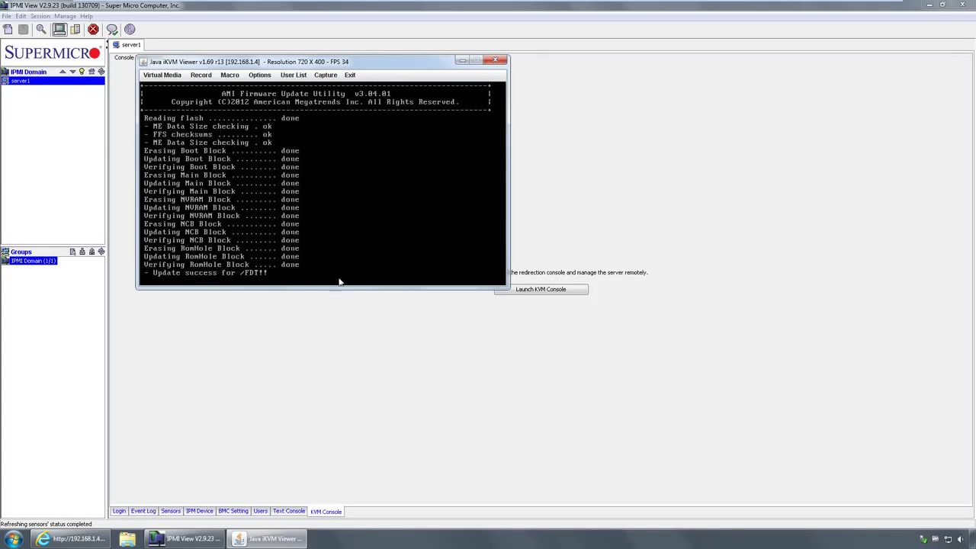
# Ping 192.168.1.4 from a Windows Command Prompt, stop the ping, exit the prompt and return to IPMI View.
pyautogui.moveTo(269, 538)
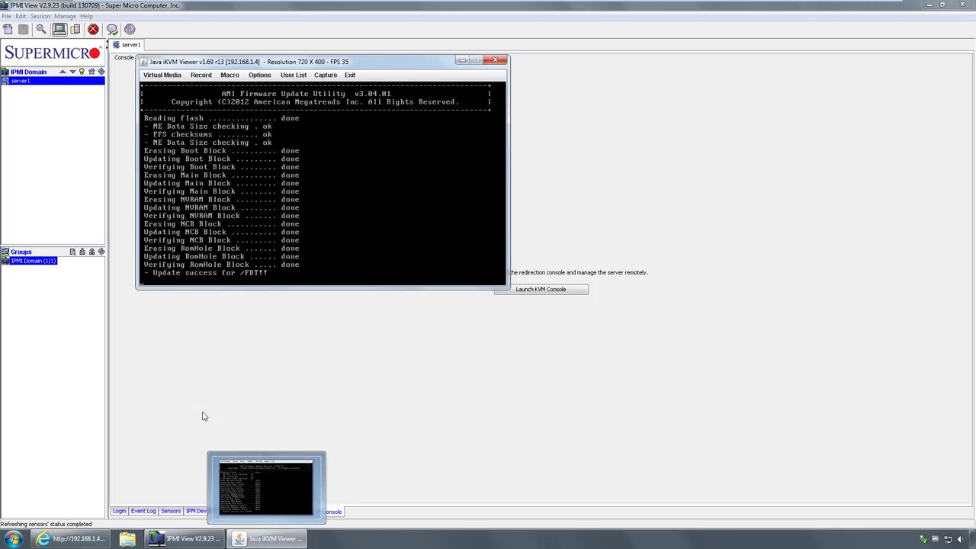
pyautogui.click(14, 540)
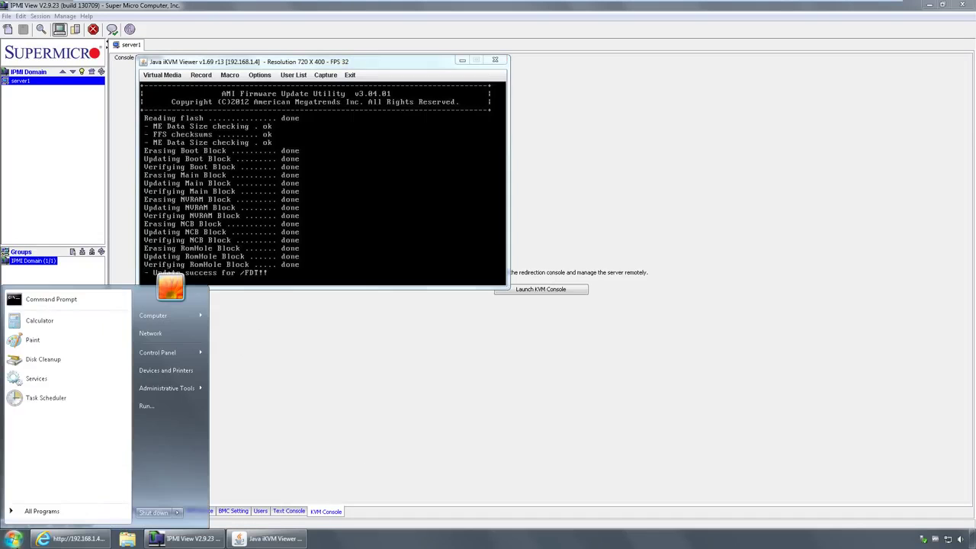
pyautogui.click(72, 305)
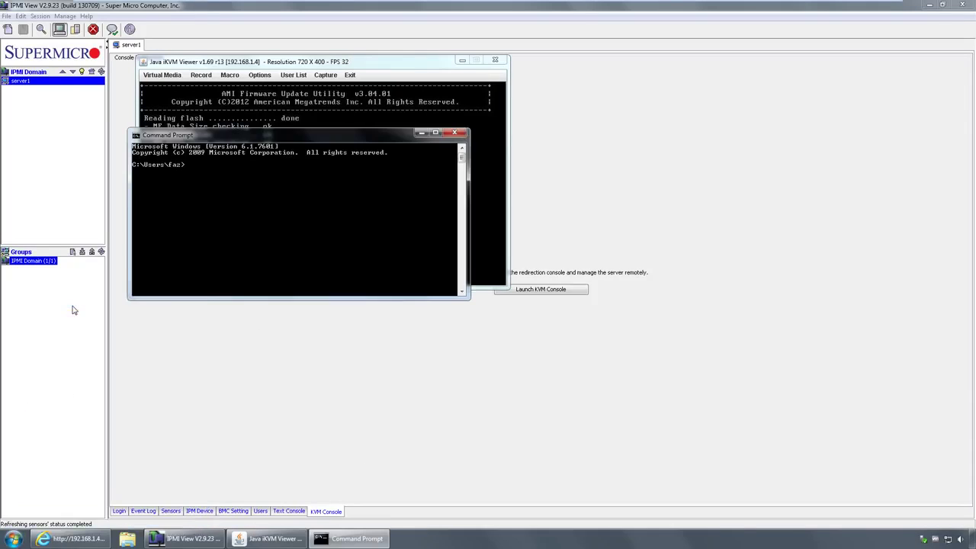
pyautogui.moveTo(259, 137); pyautogui.dragTo(672, 270)
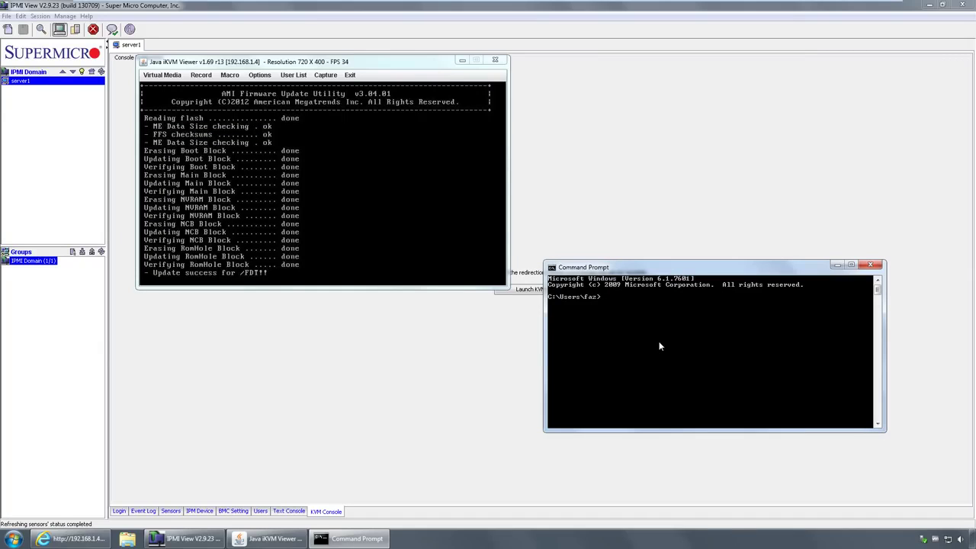
pyautogui.write('ping 192.168.1.4')
pyautogui.press('Return')
pyautogui.hotkey('ctrl', 'c')
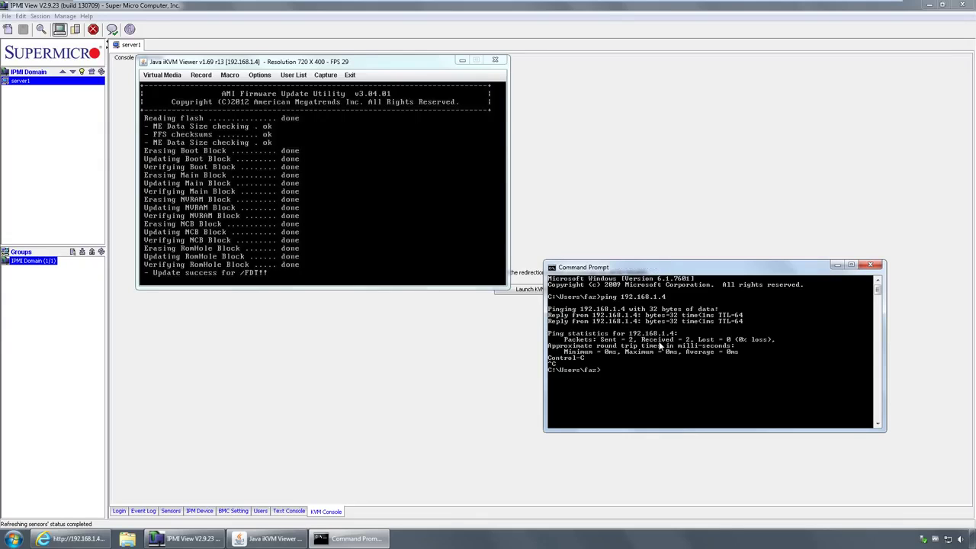
pyautogui.write('exit')
pyautogui.press('Return')
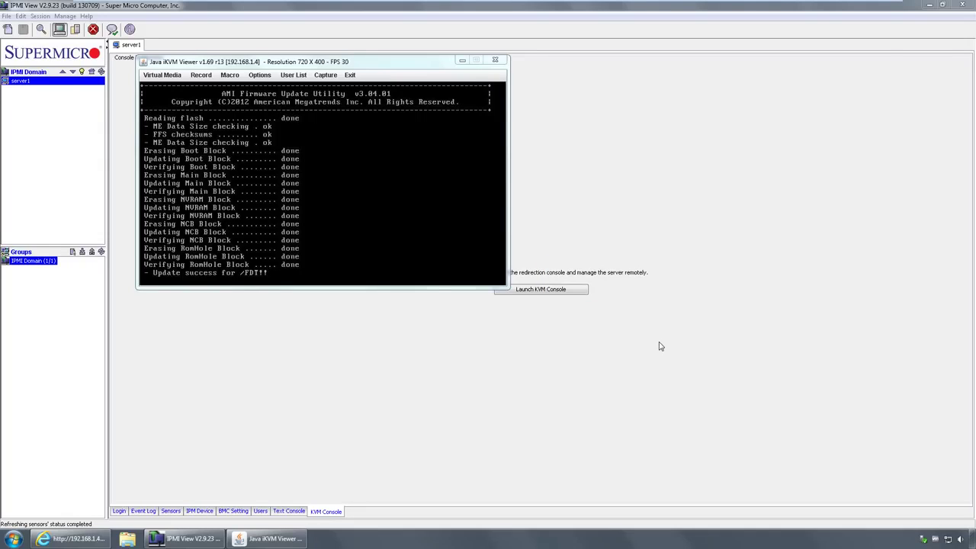
pyautogui.click(661, 346)
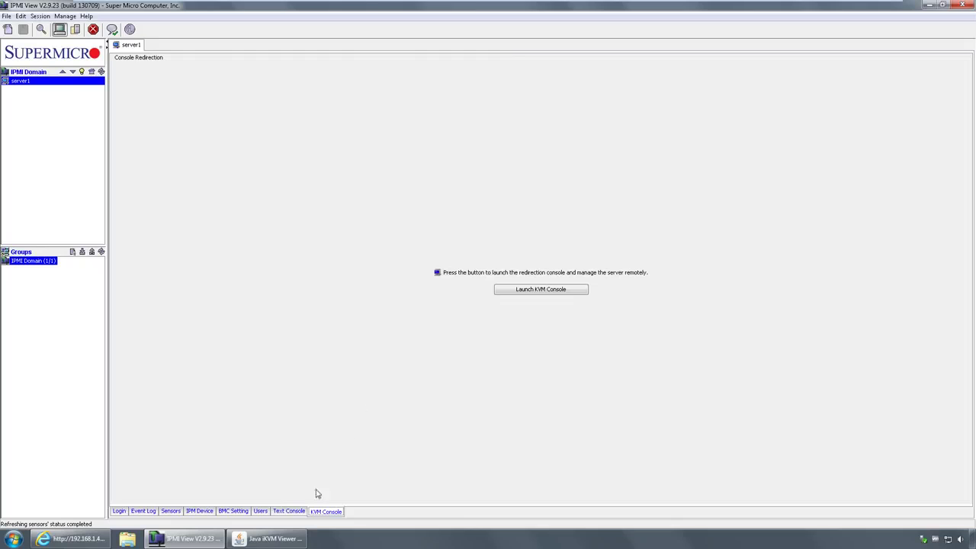
# Check the BIOS flash progress in the KVM viewer and review server1's users, BMC settings, device and sensor pages in IPMI View.
pyautogui.click(289, 542)
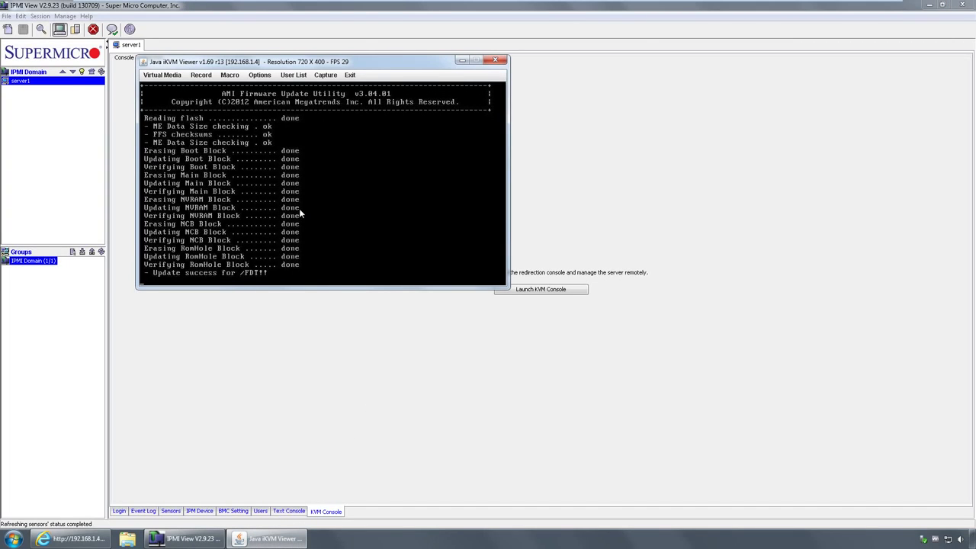
pyautogui.moveTo(302, 61); pyautogui.dragTo(337, 97)
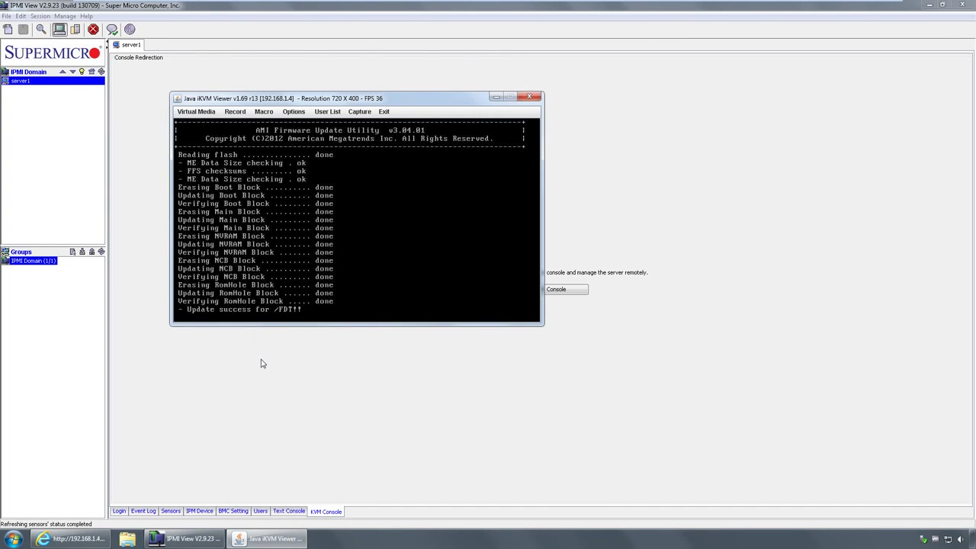
pyautogui.click(288, 511)
pyautogui.click(263, 513)
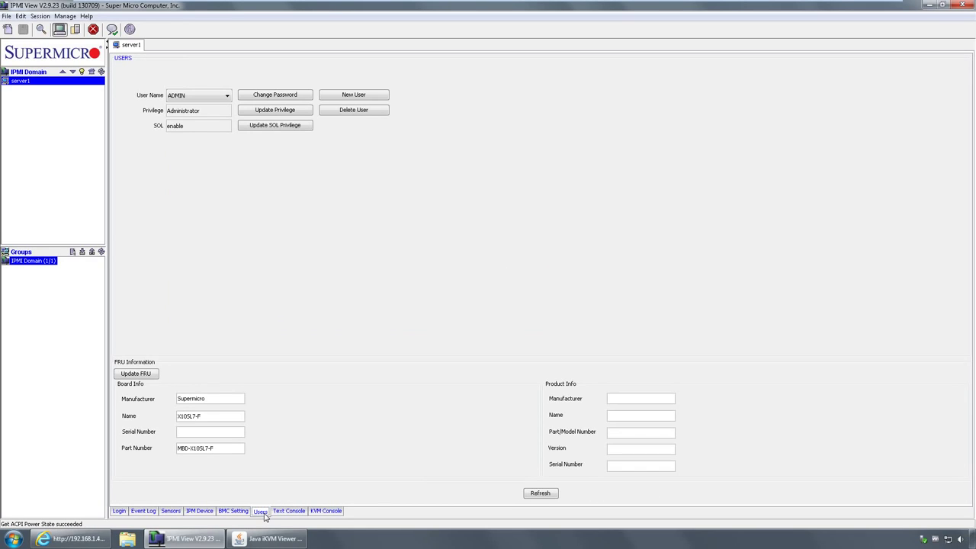
pyautogui.click(243, 512)
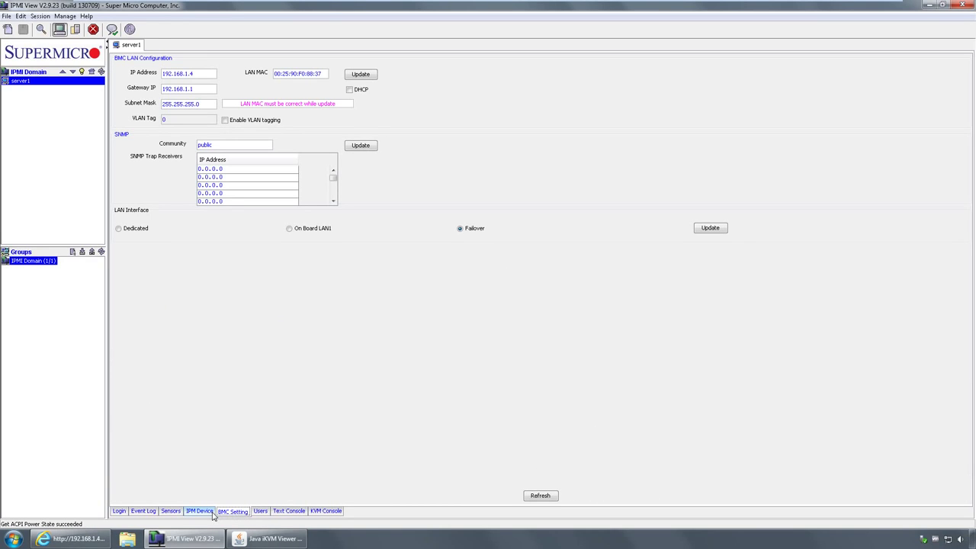
pyautogui.click(214, 516)
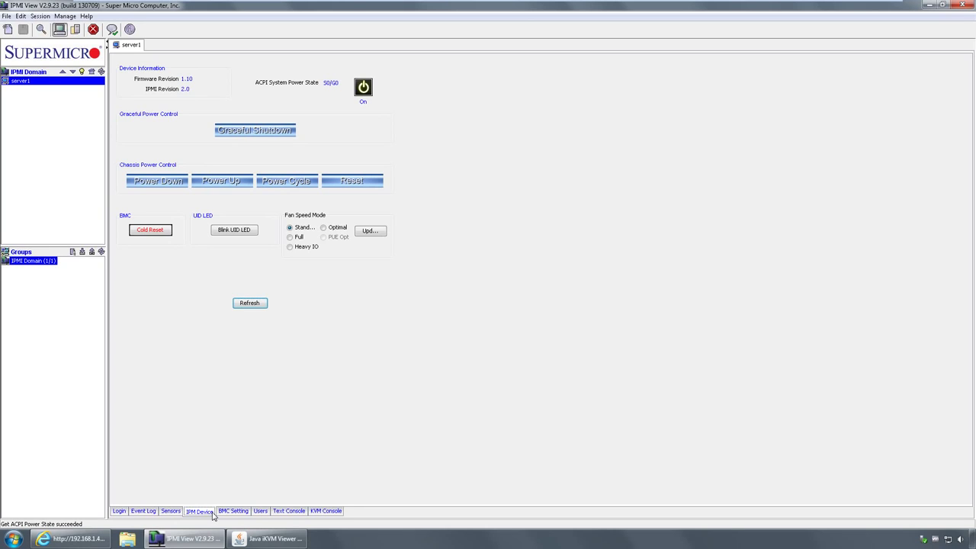
pyautogui.click(181, 515)
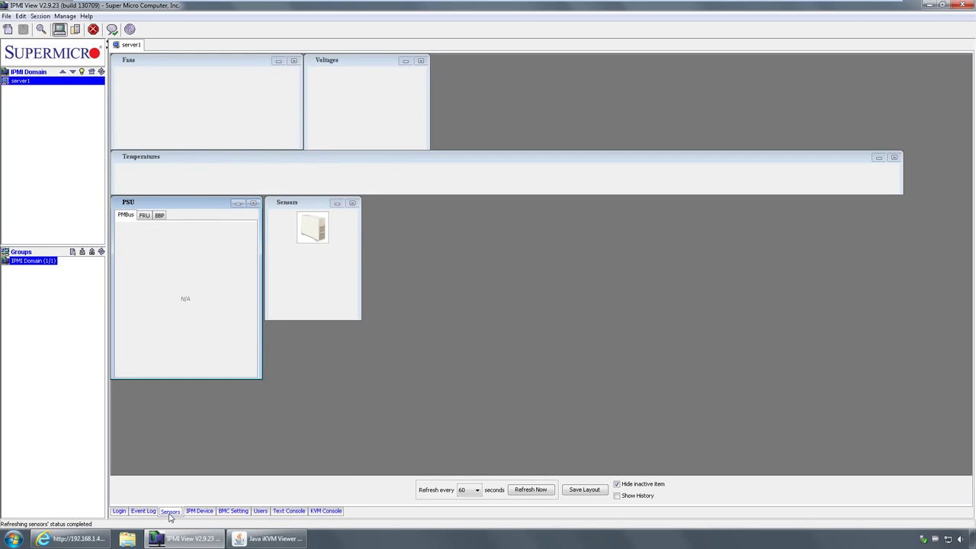
pyautogui.click(144, 512)
pyautogui.click(167, 514)
# Switch to the IPMI web interface, check the BIOS flash progress in the KVM viewer, and close the browser window.
pyautogui.click(105, 542)
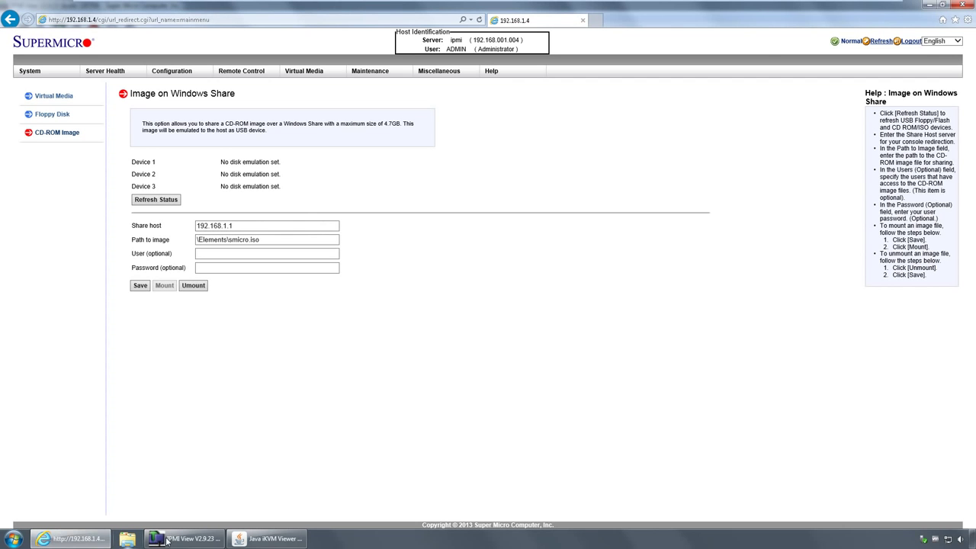
pyautogui.click(268, 538)
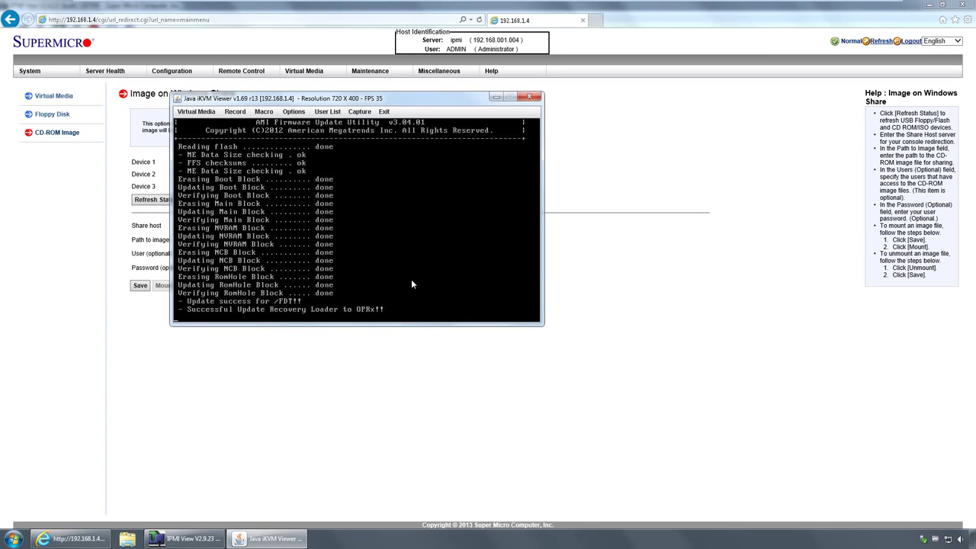
pyautogui.click(754, 227)
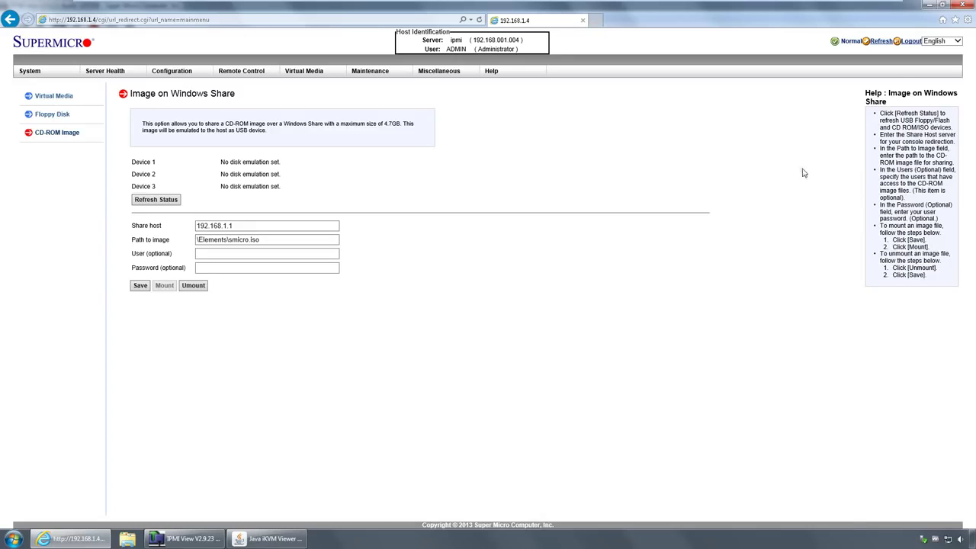
pyautogui.click(963, 7)
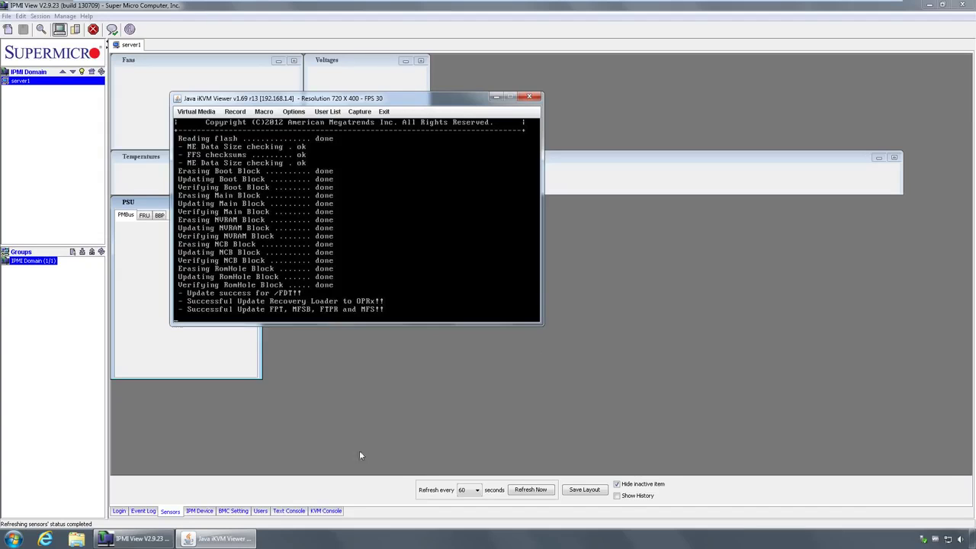
# View server1's KVM Console and Text Console pages in IPMI View and bring back the KVM viewer.
pyautogui.click(320, 514)
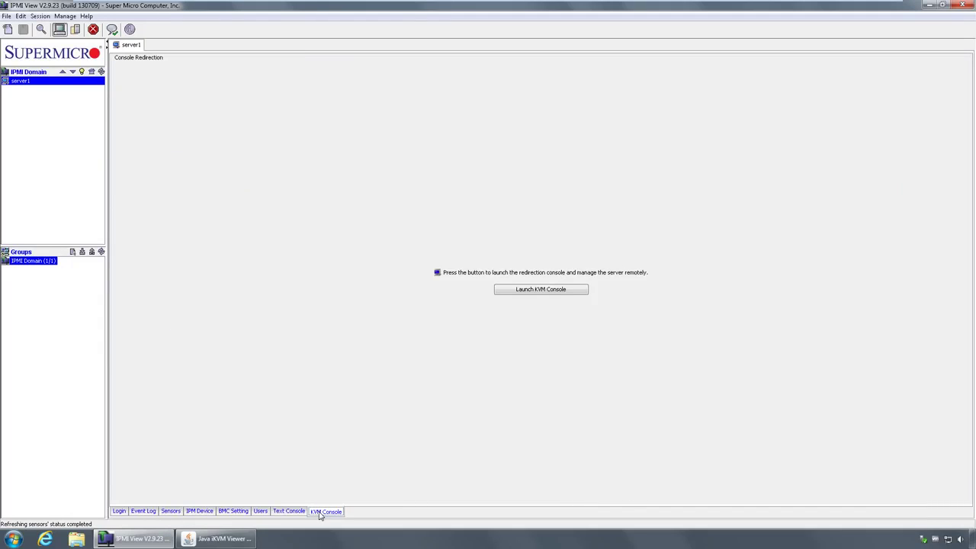
pyautogui.click(277, 513)
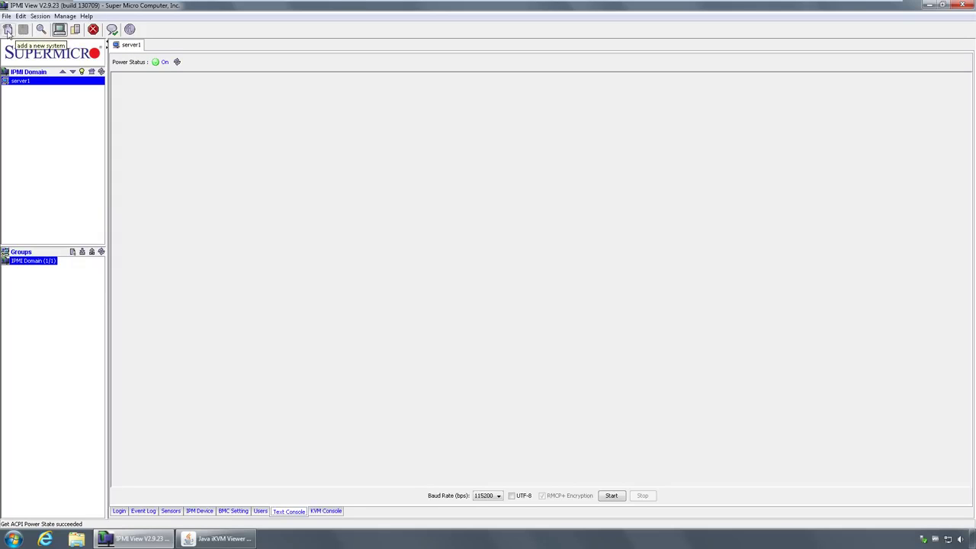
pyautogui.click(241, 539)
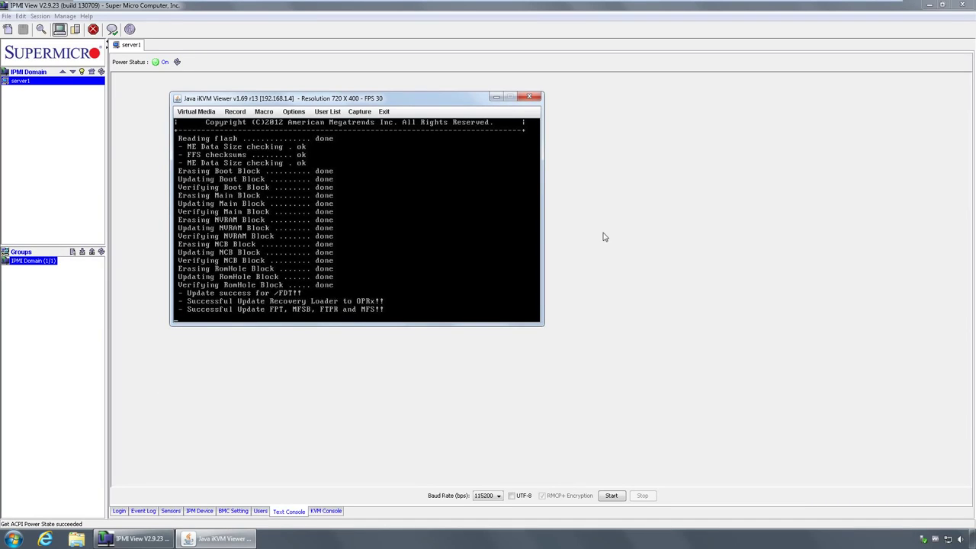
# Restore IPMI View to a smaller window and arrange it and the KVM viewer so that they do not overlap.
pyautogui.click(945, 6)
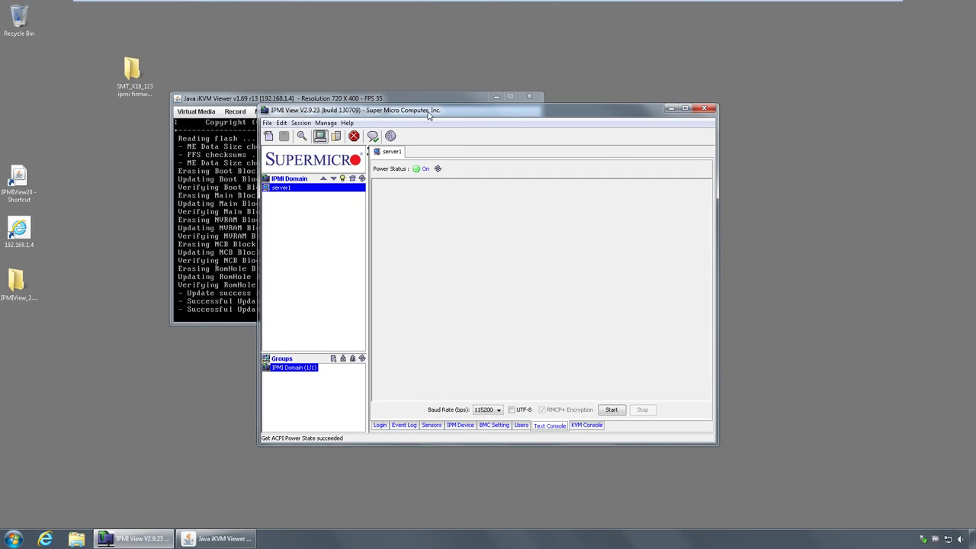
pyautogui.moveTo(430, 113); pyautogui.dragTo(666, 180)
pyautogui.click(390, 96)
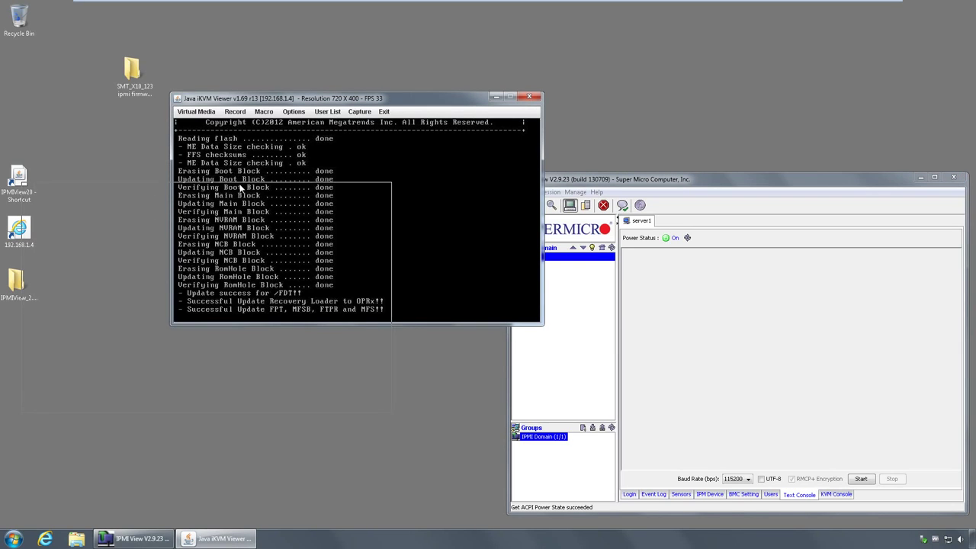
pyautogui.moveTo(238, 95); pyautogui.dragTo(81, 32)
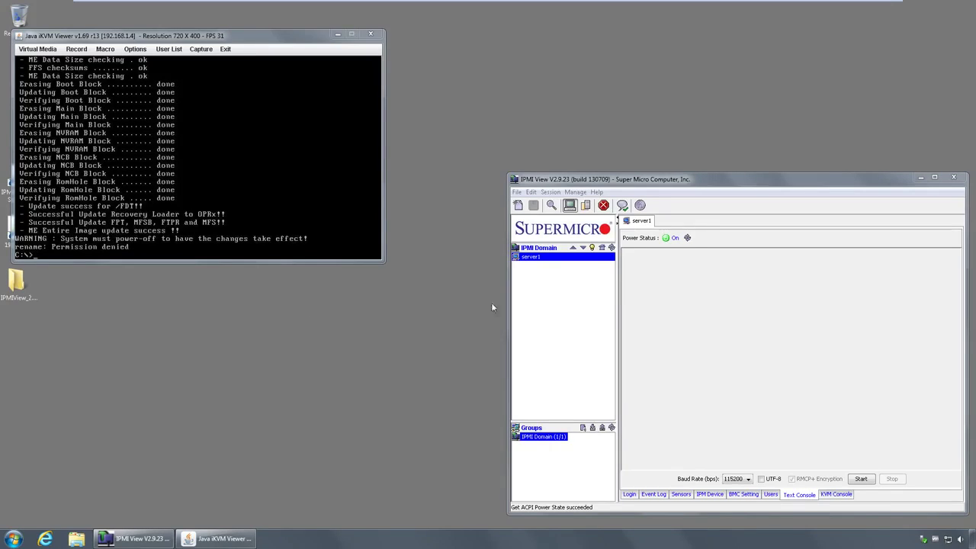
# Exit the Java iKVM Viewer session for 192.168.1.4.
pyautogui.click(613, 301)
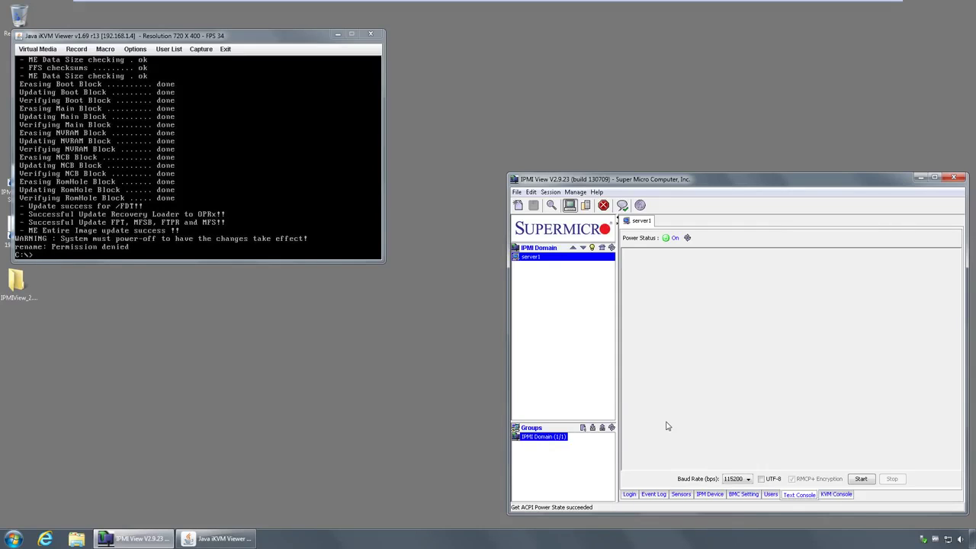
pyautogui.click(211, 158)
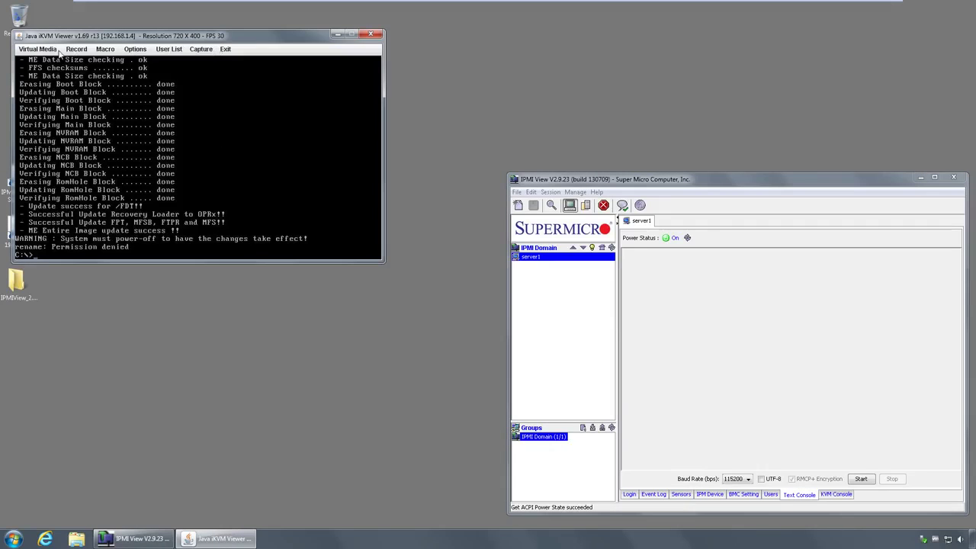
pyautogui.click(226, 49)
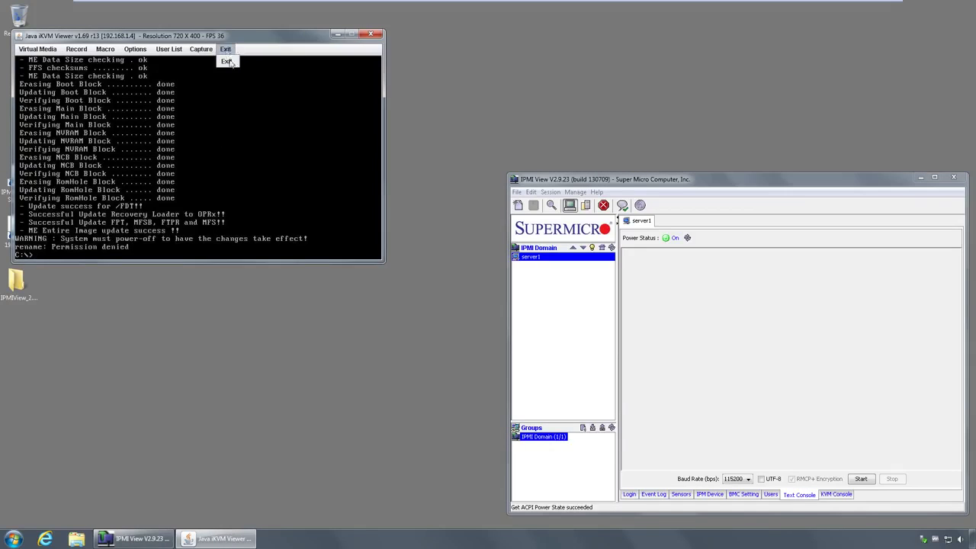
pyautogui.click(228, 62)
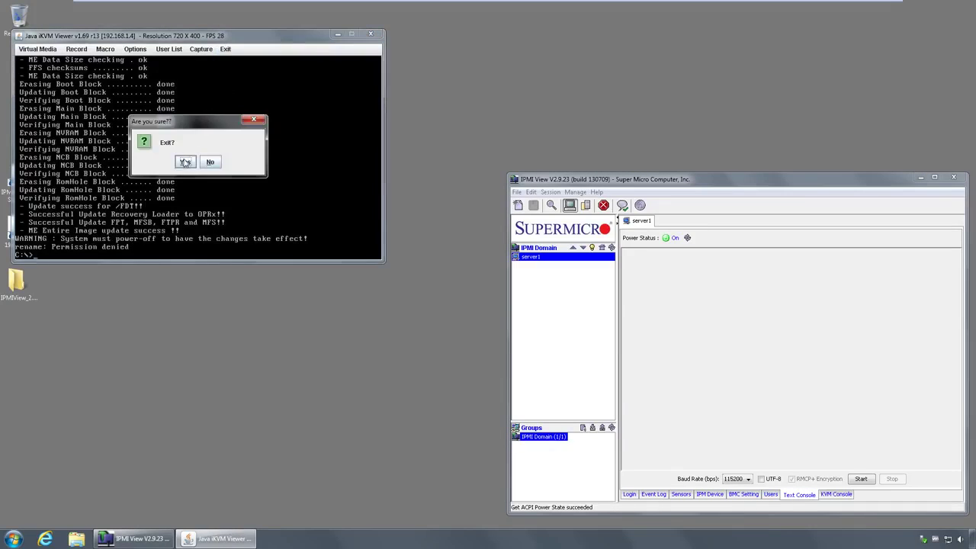
pyautogui.click(184, 162)
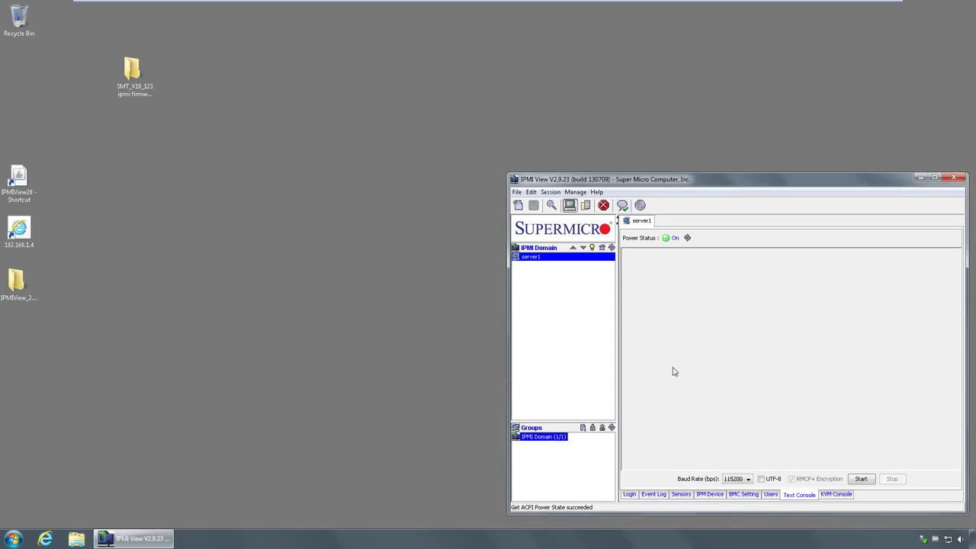
# Power down server1 with the chassis power control in IPMI View and refresh its ACPI power state.
pyautogui.click(836, 496)
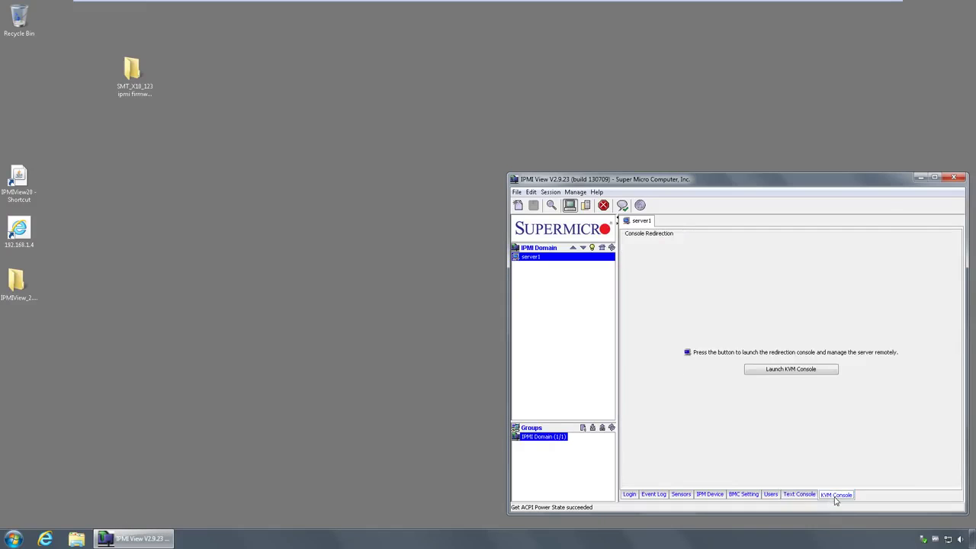
pyautogui.click(769, 498)
pyautogui.click(710, 496)
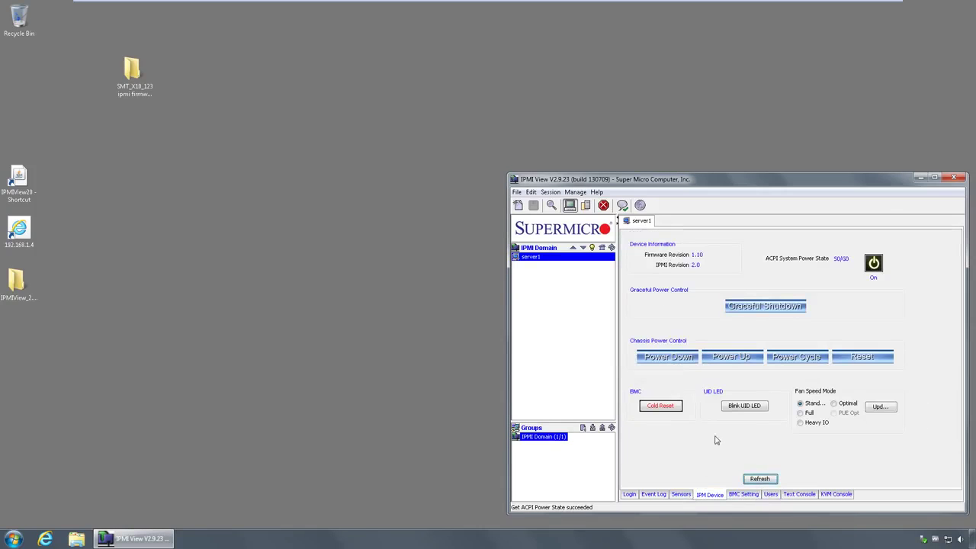
pyautogui.click(682, 360)
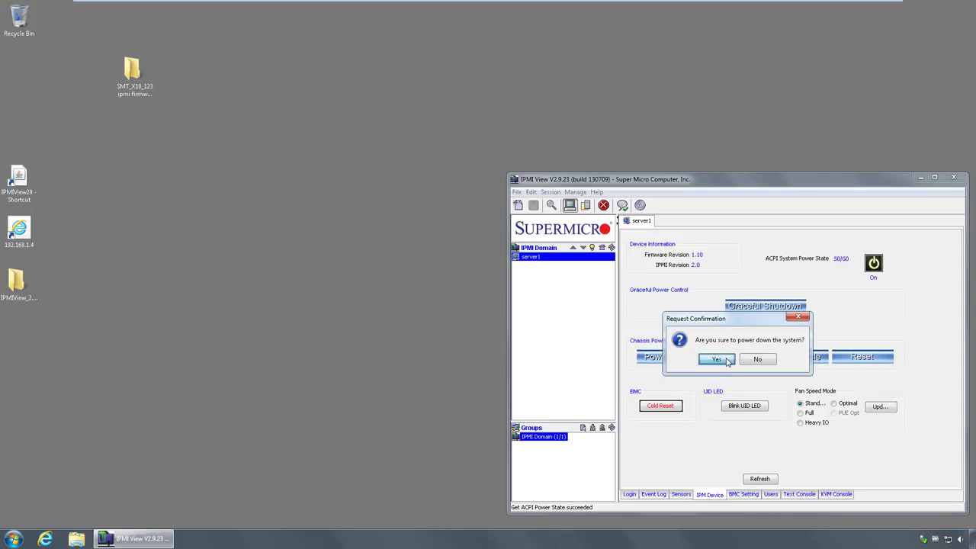
pyautogui.click(716, 360)
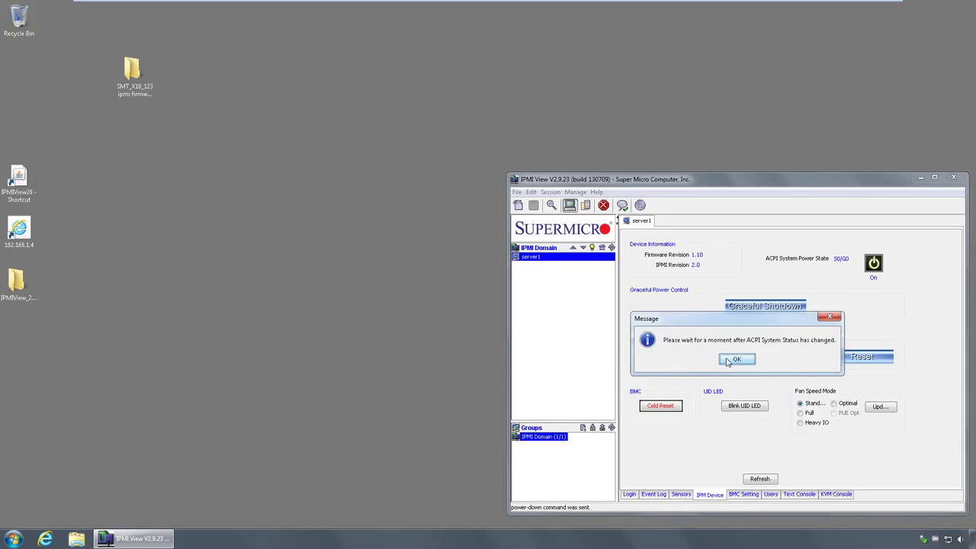
pyautogui.click(732, 360)
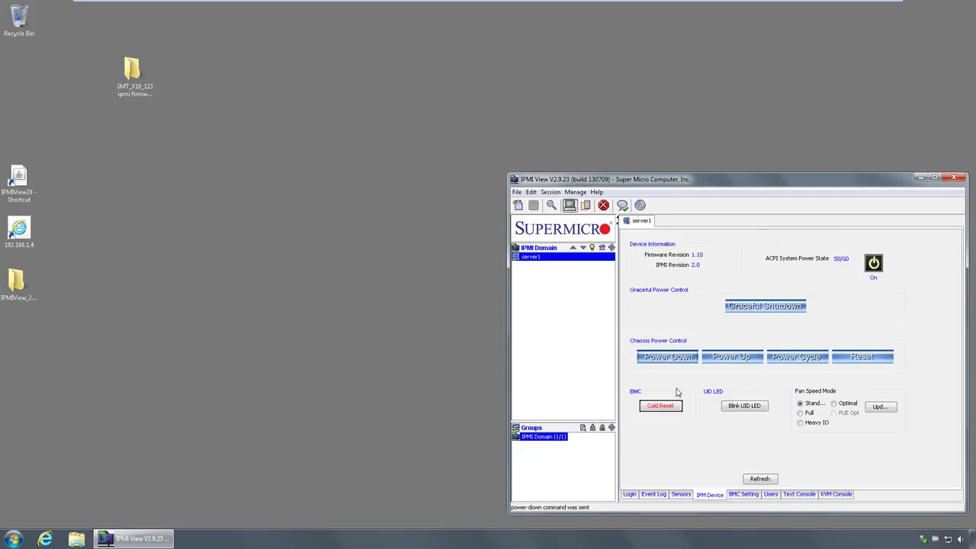
pyautogui.click(759, 479)
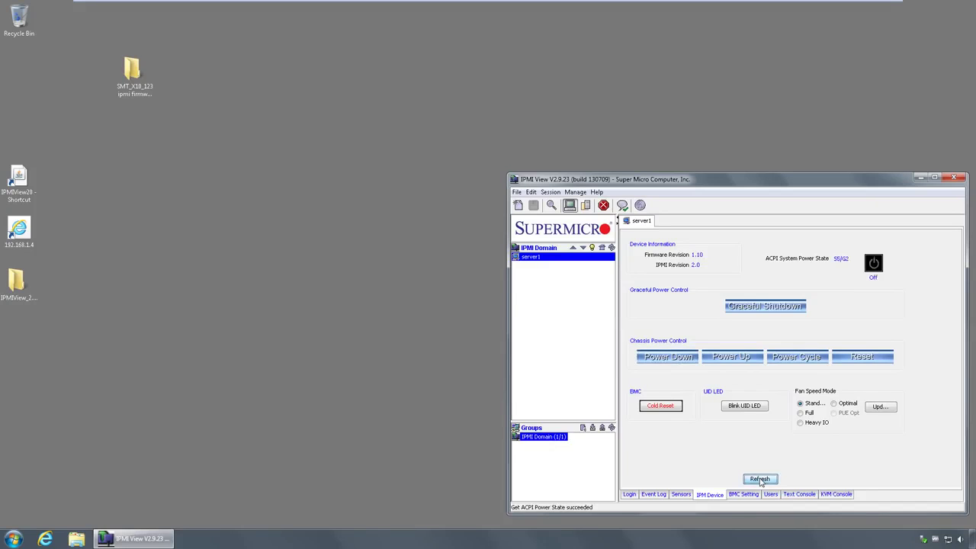